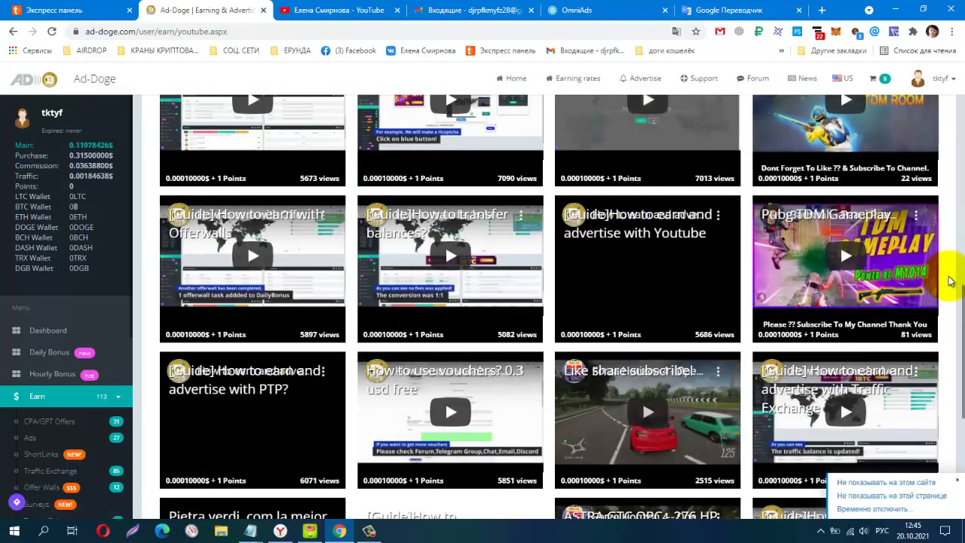
Step: Open the Banners page of the advertising section and bring up the form for a new campaign
{"action": "scroll", "coordinate": [950, 281], "scroll_direction": "down", "scroll_amount": 2}
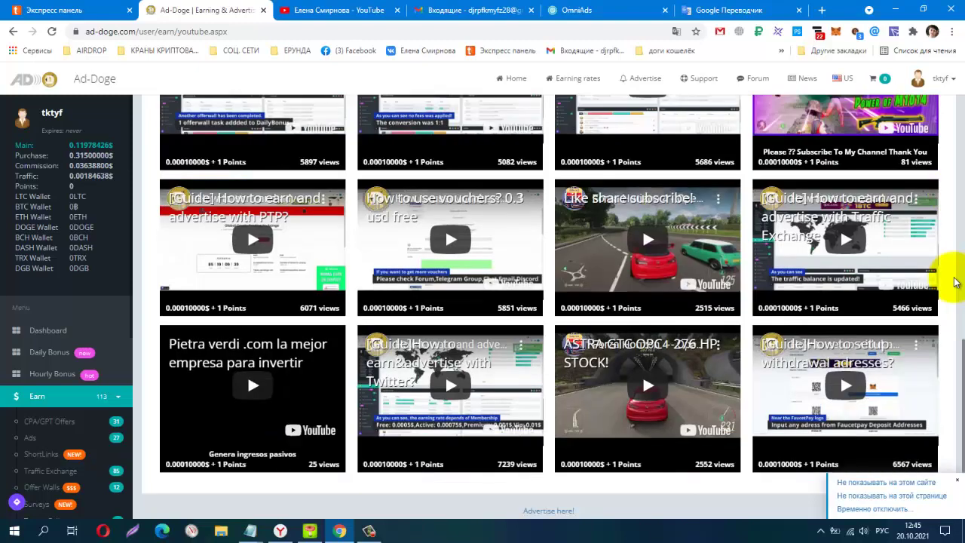
{"action": "scroll", "coordinate": [955, 282], "scroll_direction": "down", "scroll_amount": 1}
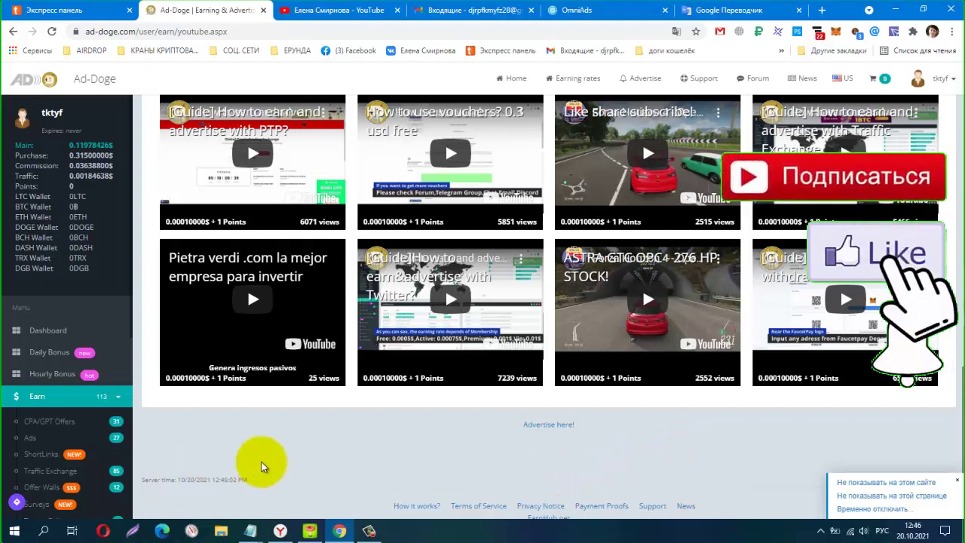
{"action": "left_click", "coordinate": [41, 401]}
{"action": "scroll", "coordinate": [413, 433], "scroll_direction": "down", "scroll_amount": 1}
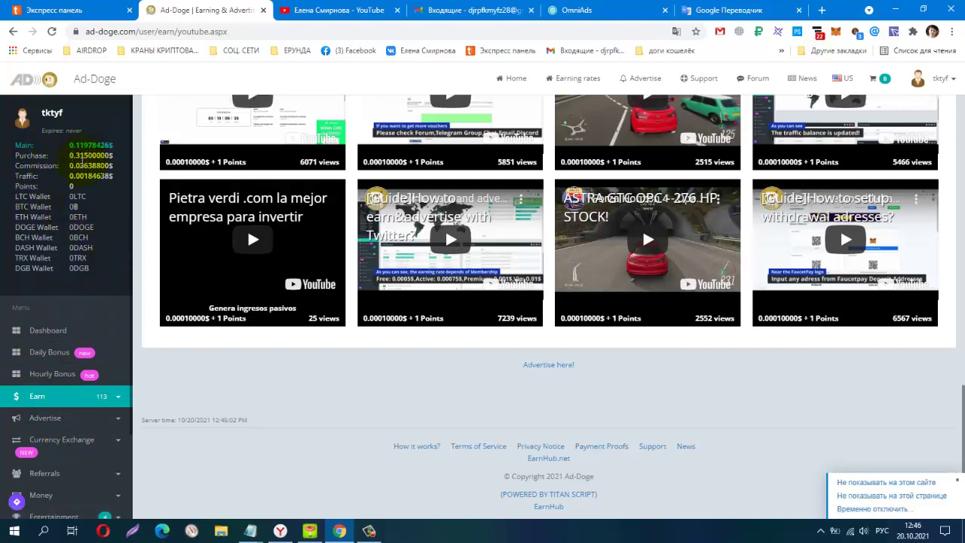
{"action": "left_click", "coordinate": [45, 419]}
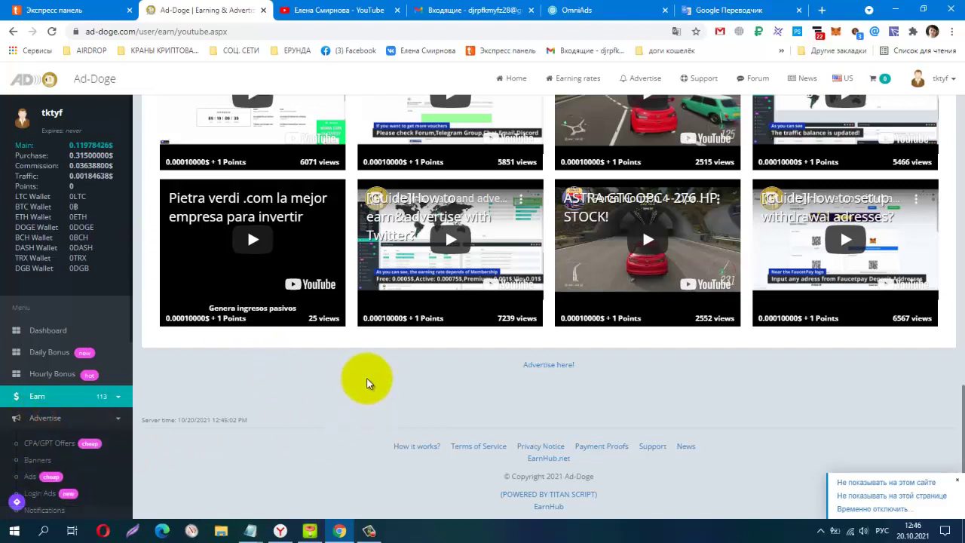
{"action": "left_click", "coordinate": [36, 461]}
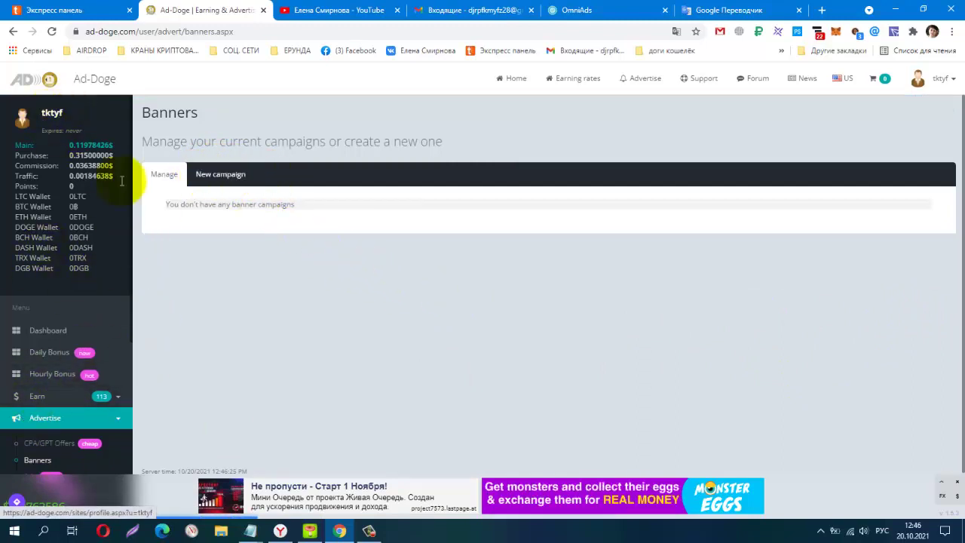
{"action": "left_click", "coordinate": [228, 181]}
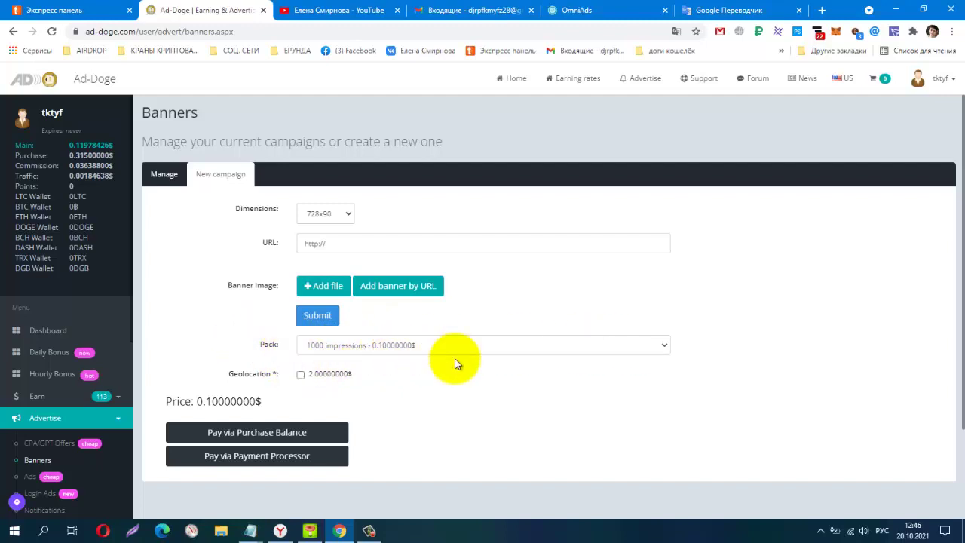
Step: Examine the available impression, click and day packs and the banner dimension options in the campaign form
{"action": "left_click", "coordinate": [666, 350]}
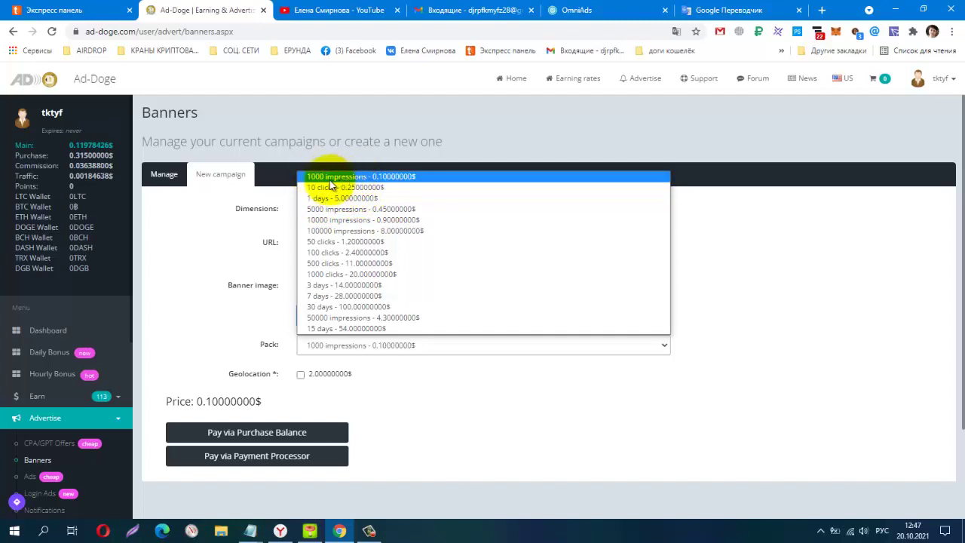
{"action": "left_click", "coordinate": [722, 232]}
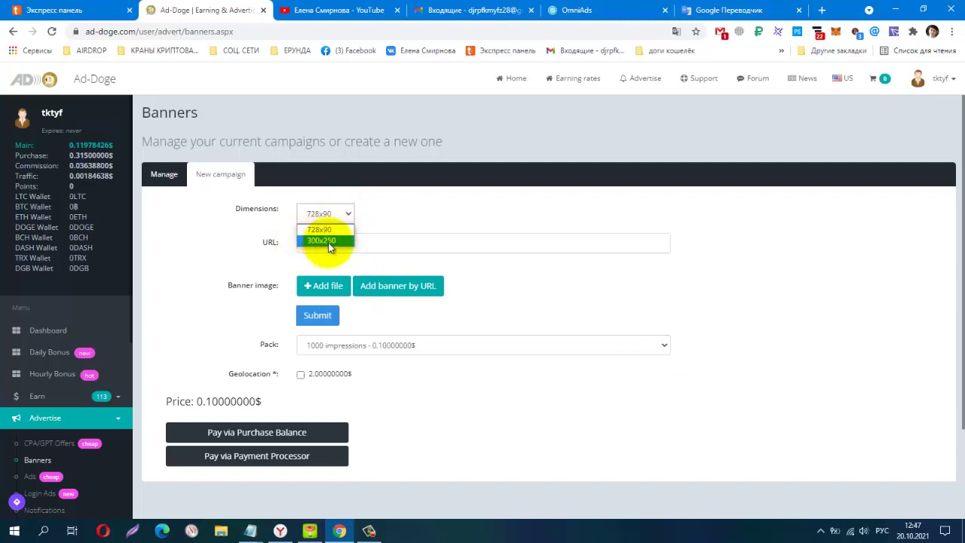
{"action": "left_click", "coordinate": [349, 214]}
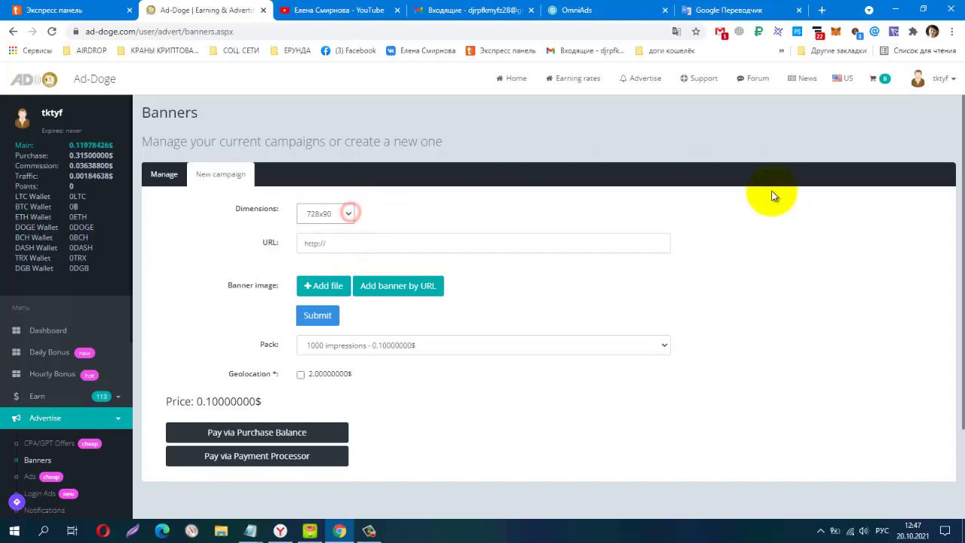
Step: Open MyMiningPool from the ПРОЕКТЫ № 2 bookmarks on the express panel, pass the reCAPTCHA and log in with the prefilled credentials
{"action": "left_click", "coordinate": [76, 9]}
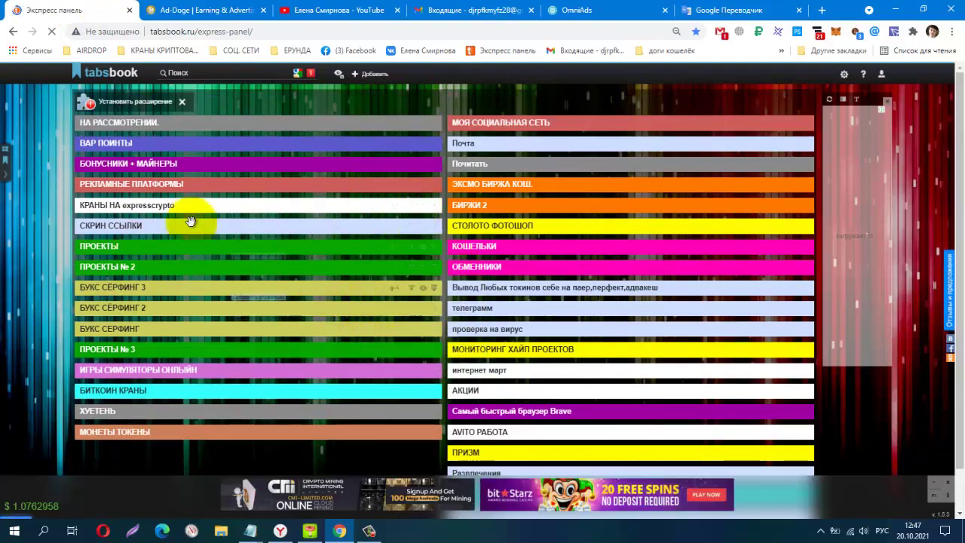
{"action": "left_click", "coordinate": [357, 284]}
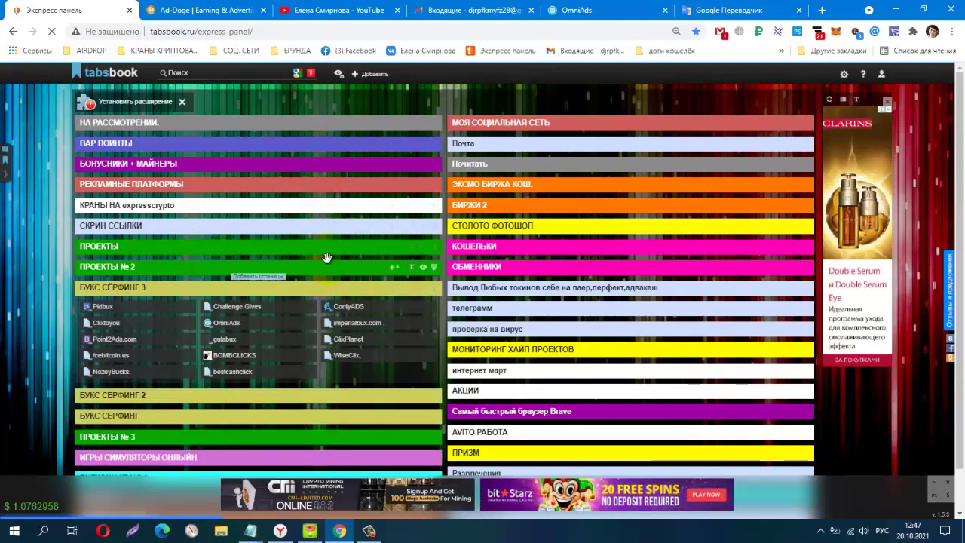
{"action": "left_click", "coordinate": [323, 262]}
{"action": "scroll", "coordinate": [641, 274], "scroll_direction": "down", "scroll_amount": 2}
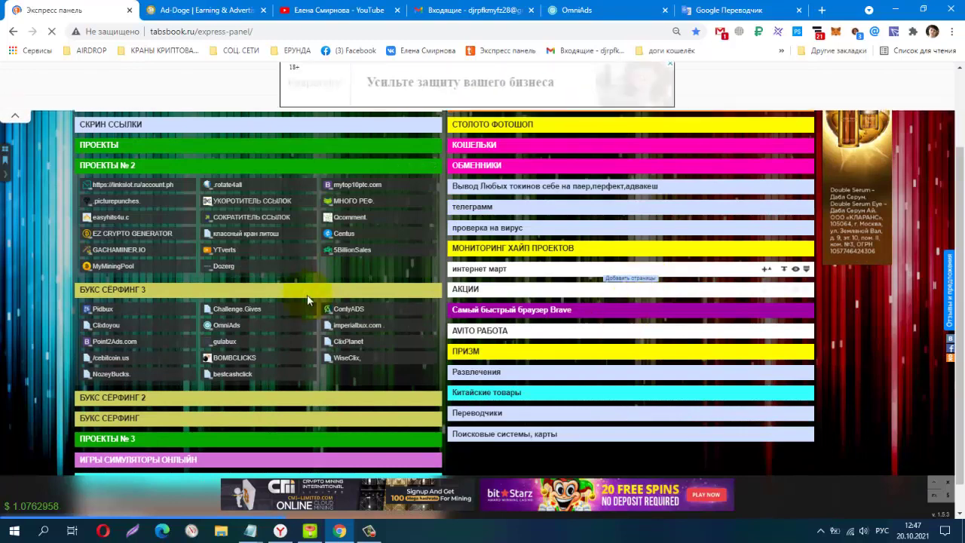
{"action": "left_click", "coordinate": [110, 265]}
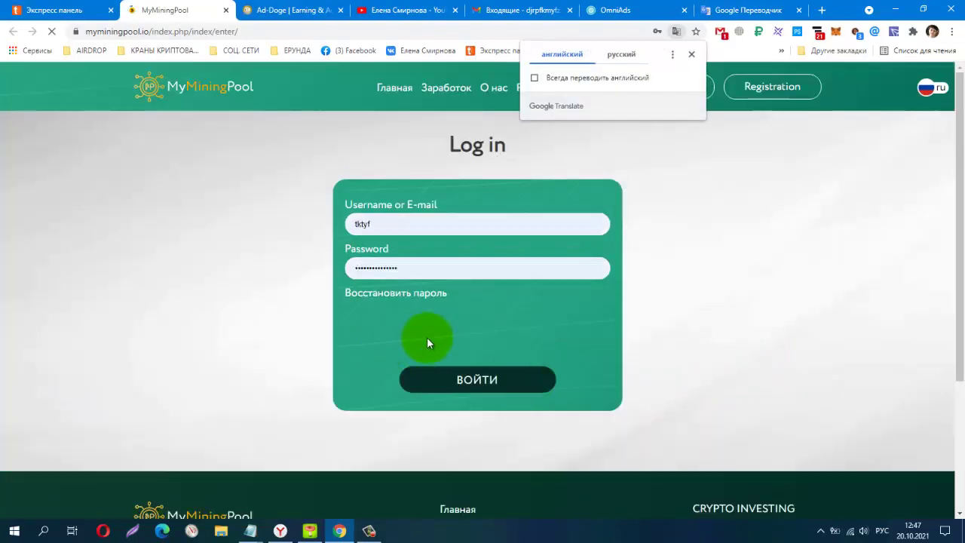
{"action": "left_click", "coordinate": [399, 329]}
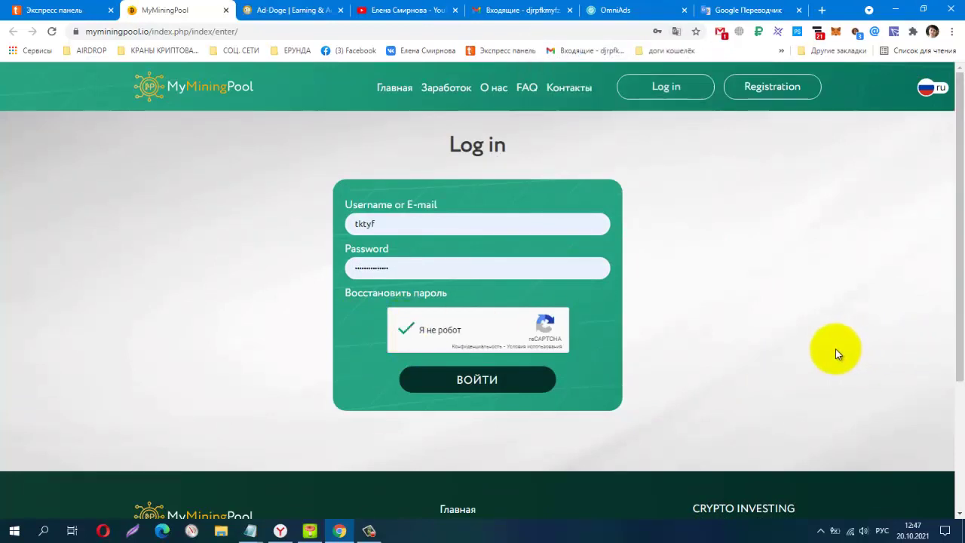
{"action": "left_click", "coordinate": [504, 383]}
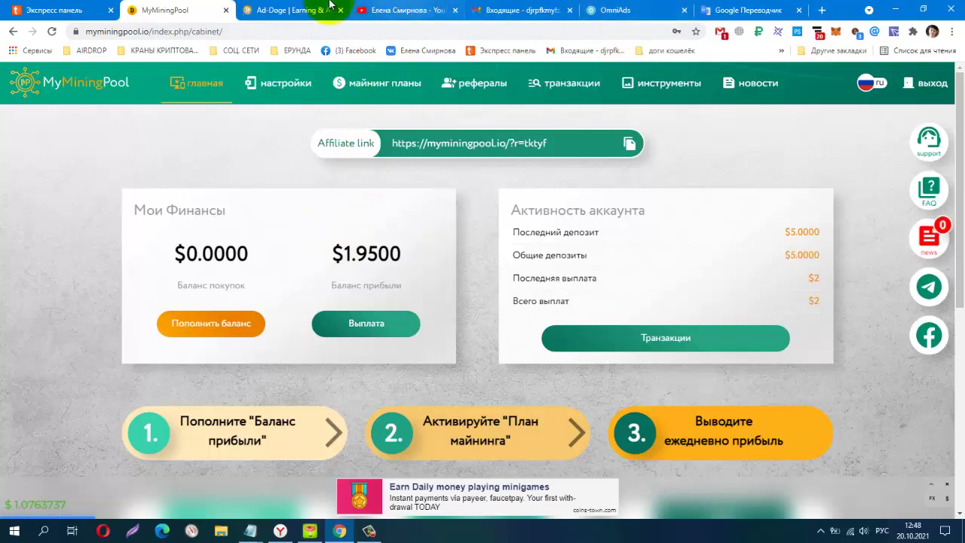
Step: Copy the affiliate link from the MyMiningPool account's main page
{"action": "left_click", "coordinate": [275, 10]}
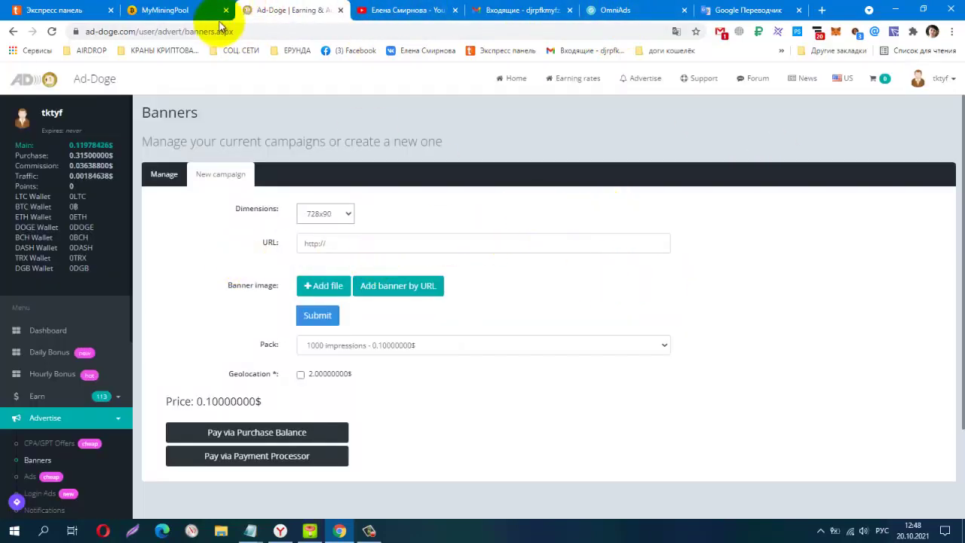
{"action": "left_click", "coordinate": [162, 10]}
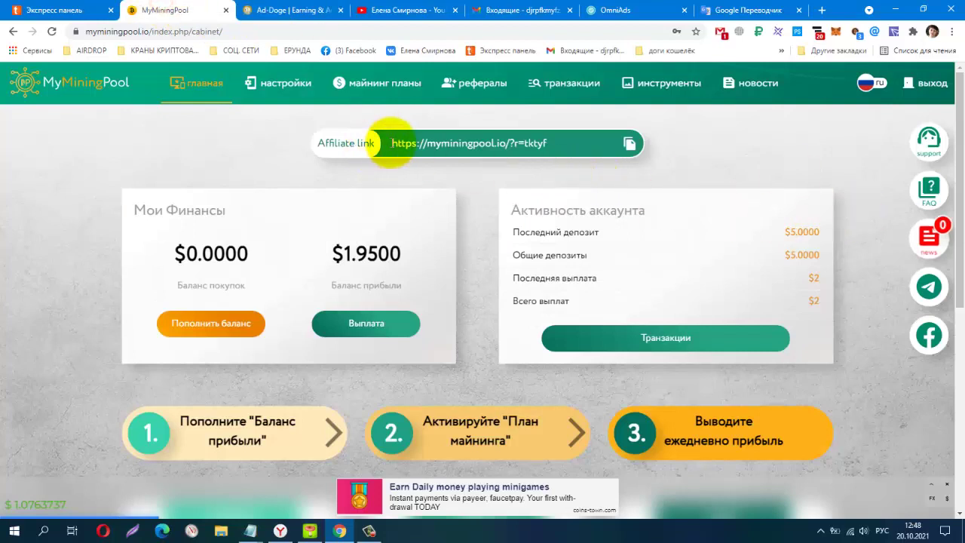
{"action": "left_click_drag", "start_coordinate": [392, 141], "coordinate": [547, 145]}
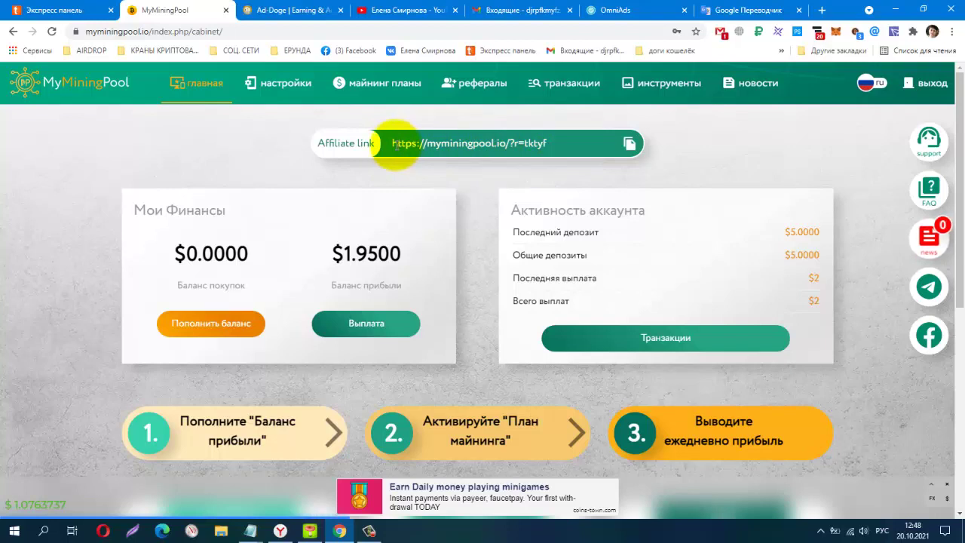
{"action": "left_click_drag", "start_coordinate": [392, 143], "coordinate": [539, 143]}
{"action": "key", "text": "ctrl+c"}
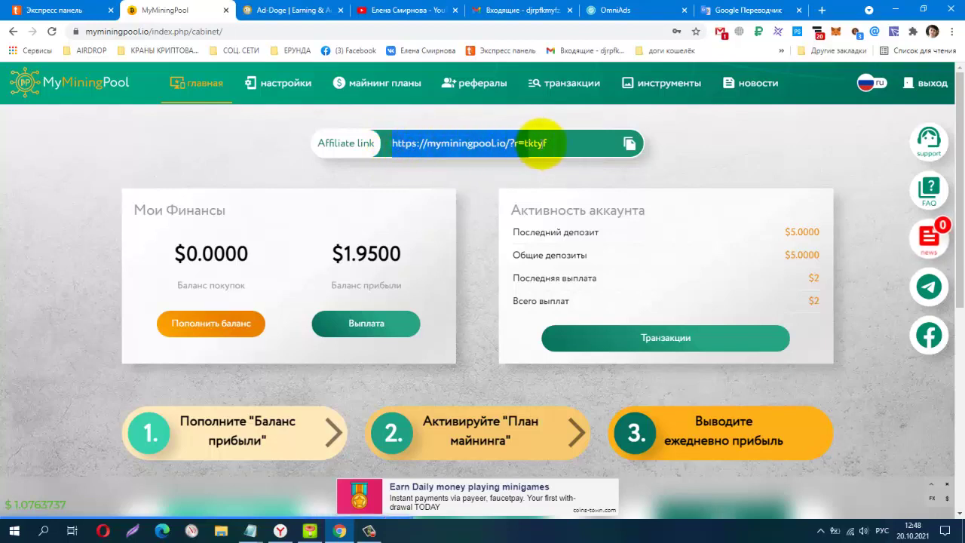
{"action": "right_click", "coordinate": [513, 143]}
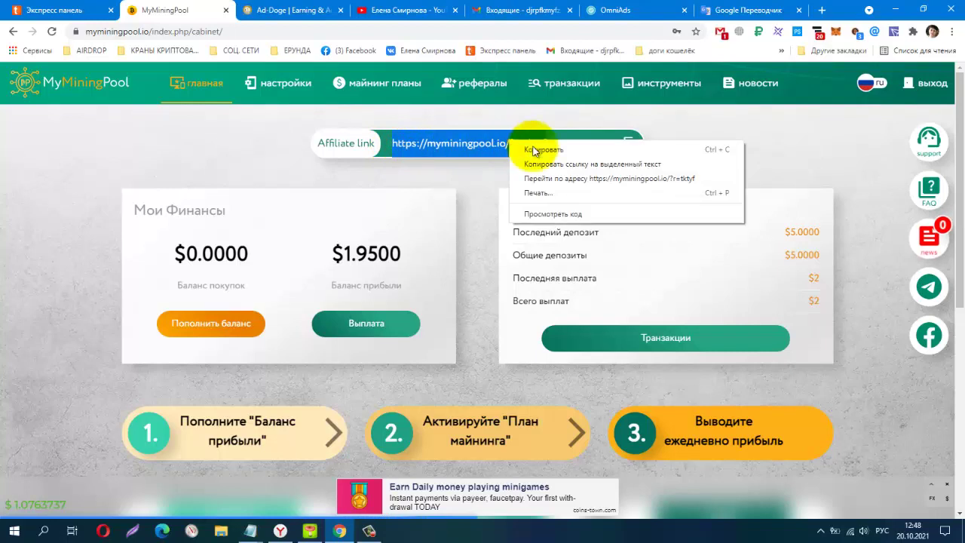
{"action": "left_click", "coordinate": [574, 147]}
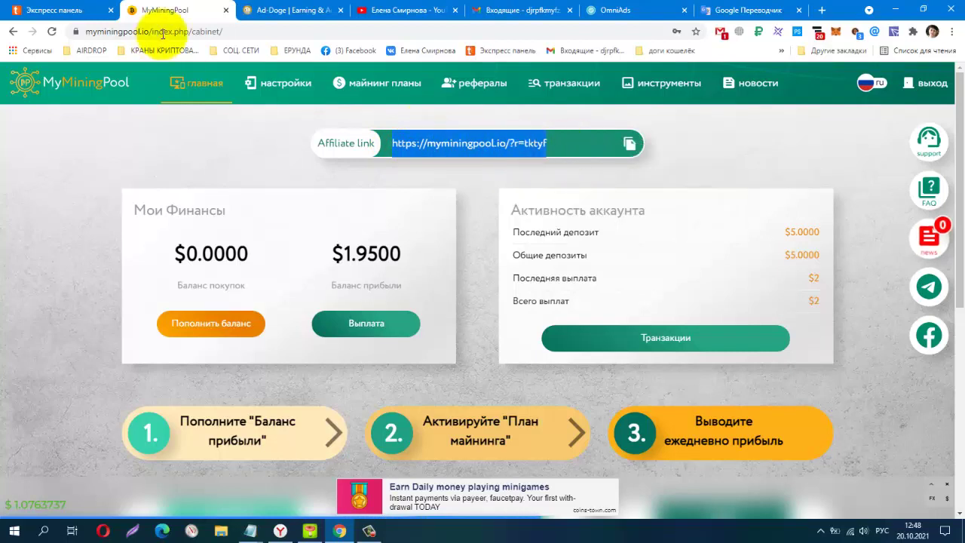
Step: Paste the affiliate link as the Ad-Doge banner campaign's URL and choose to add the banner image by URL
{"action": "left_click", "coordinate": [280, 11]}
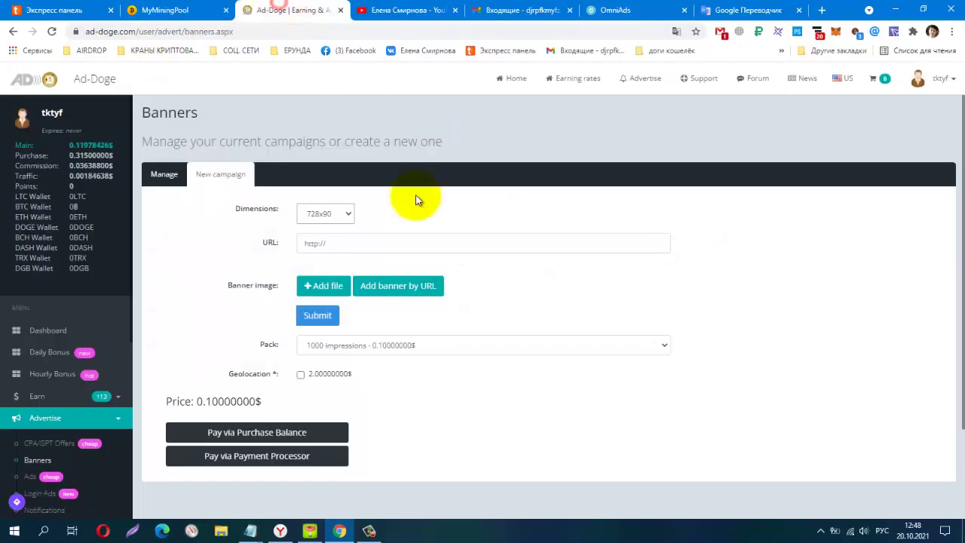
{"action": "right_click", "coordinate": [338, 241]}
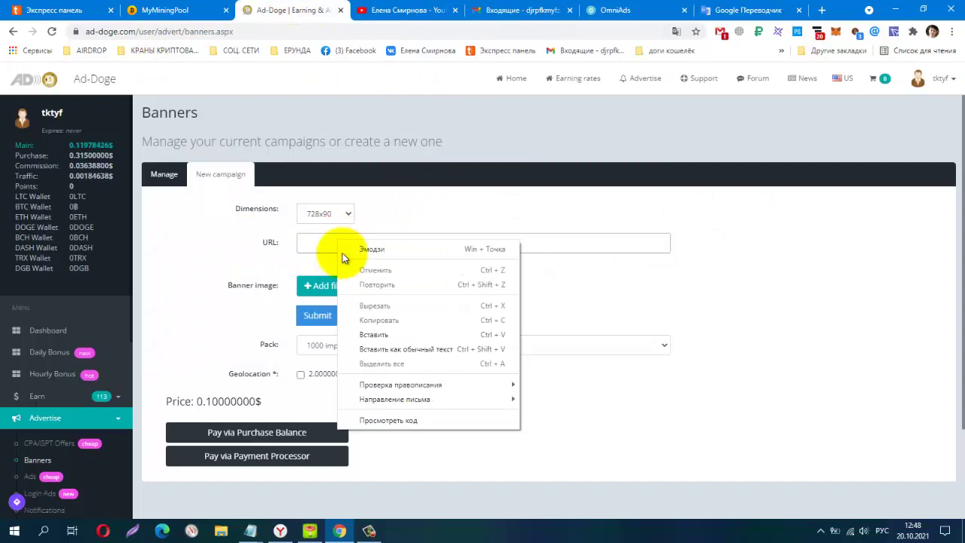
{"action": "left_click", "coordinate": [482, 334]}
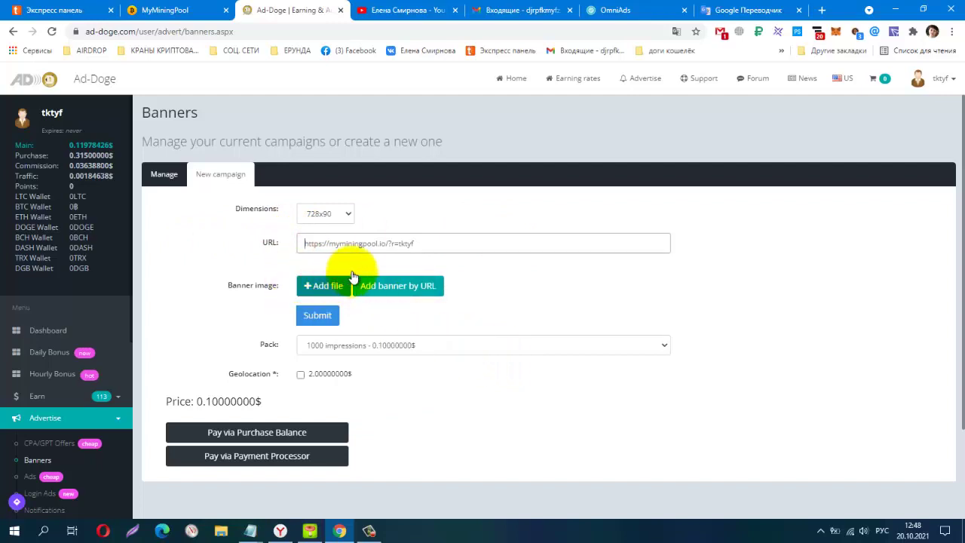
{"action": "left_click", "coordinate": [393, 287]}
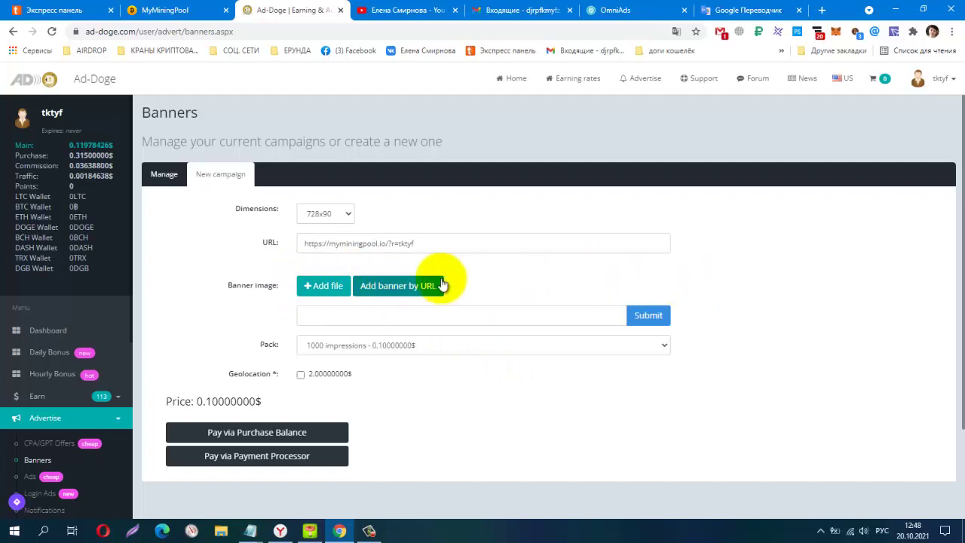
Step: Copy the image link of the 728x90 banner (728_90.gif) from MyMiningPool's advertising tools page
{"action": "left_click", "coordinate": [162, 11]}
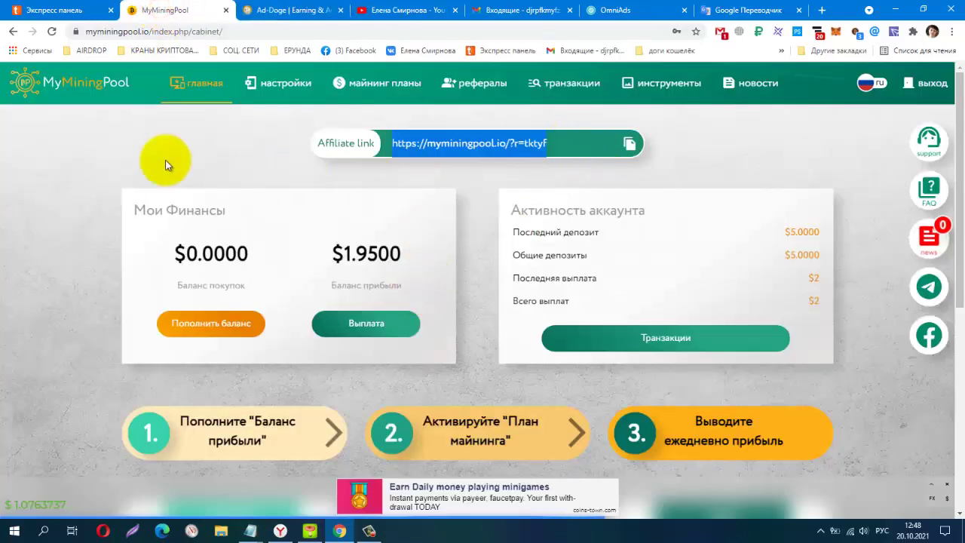
{"action": "left_click", "coordinate": [653, 85]}
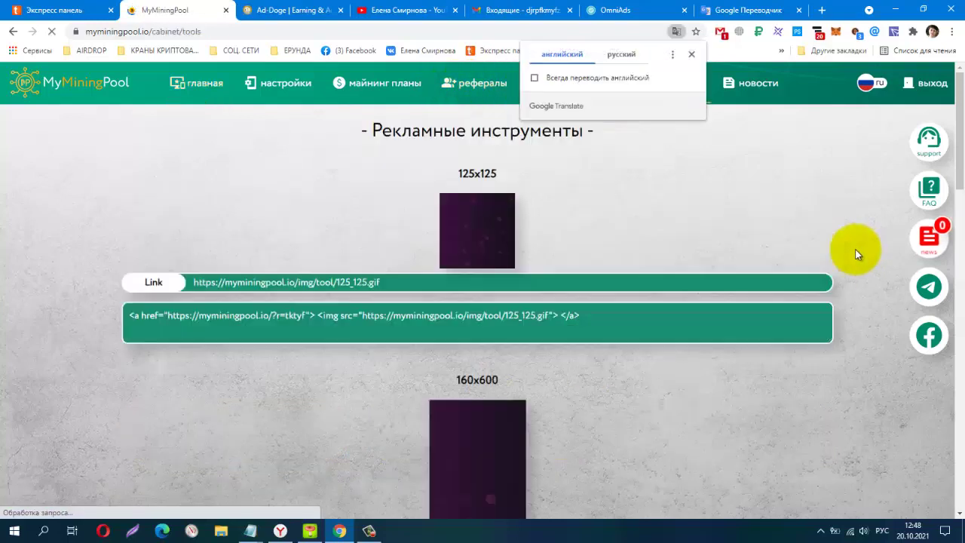
{"action": "scroll", "coordinate": [826, 251], "scroll_direction": "down", "scroll_amount": 5}
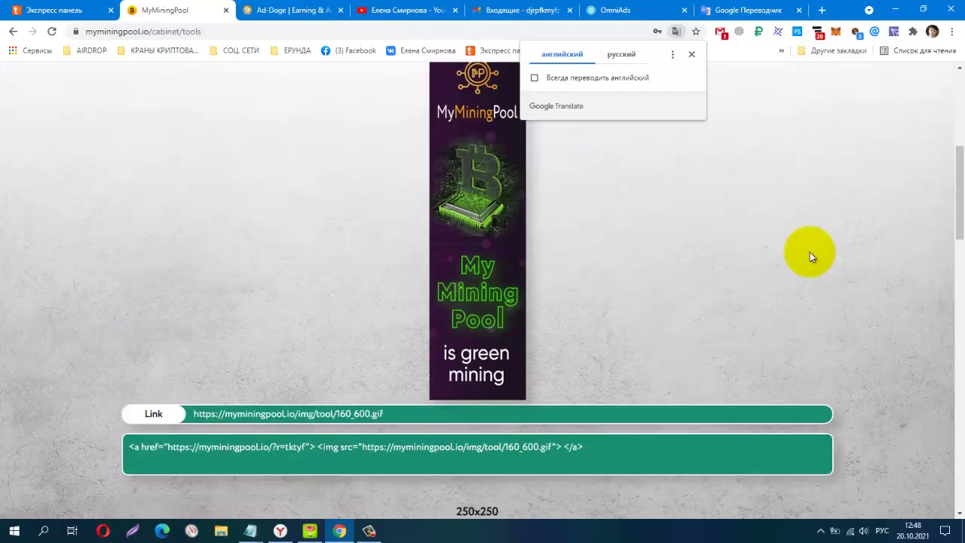
{"action": "scroll", "coordinate": [812, 257], "scroll_direction": "down", "scroll_amount": 5}
{"action": "scroll", "coordinate": [809, 254], "scroll_direction": "down", "scroll_amount": 3}
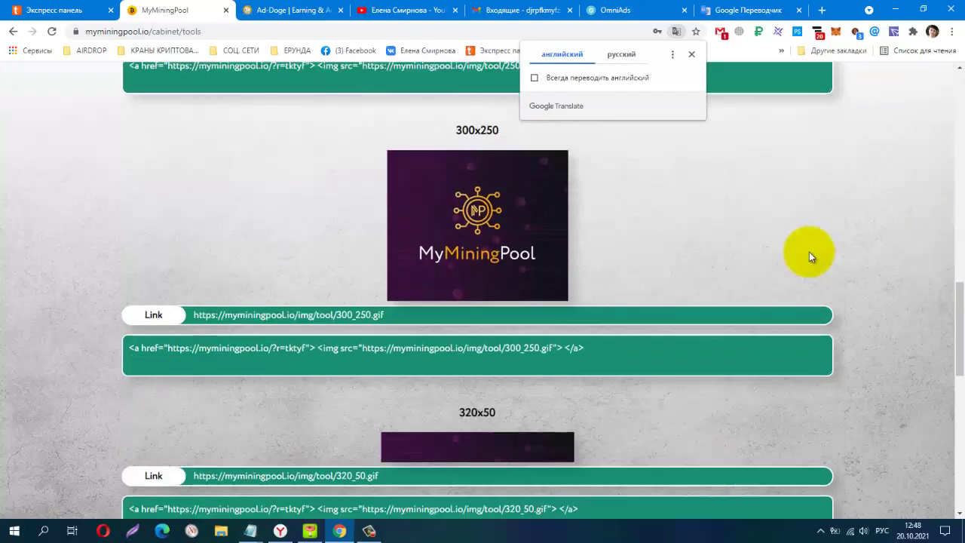
{"action": "scroll", "coordinate": [807, 253], "scroll_direction": "down", "scroll_amount": 3}
{"action": "scroll", "coordinate": [799, 257], "scroll_direction": "down", "scroll_amount": 3}
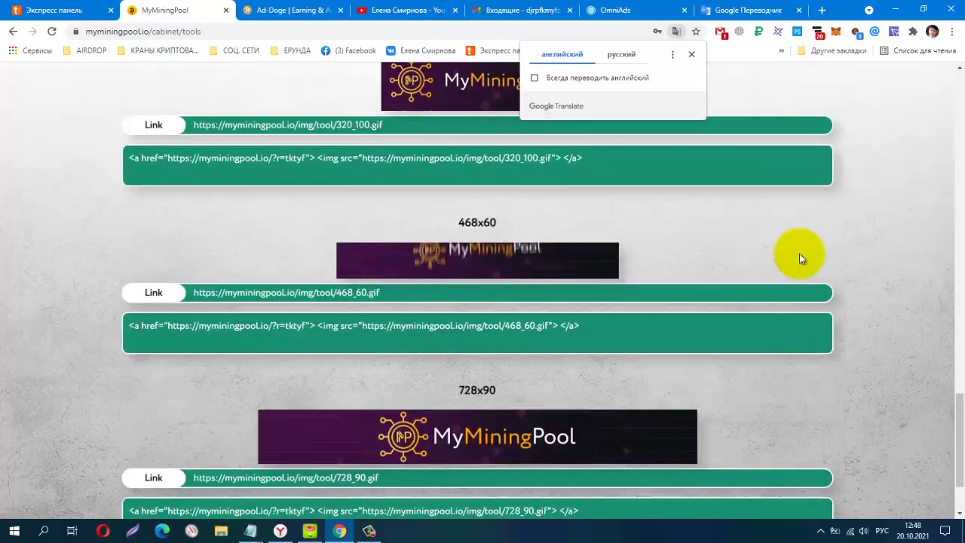
{"action": "scroll", "coordinate": [799, 257], "scroll_direction": "down", "scroll_amount": 2}
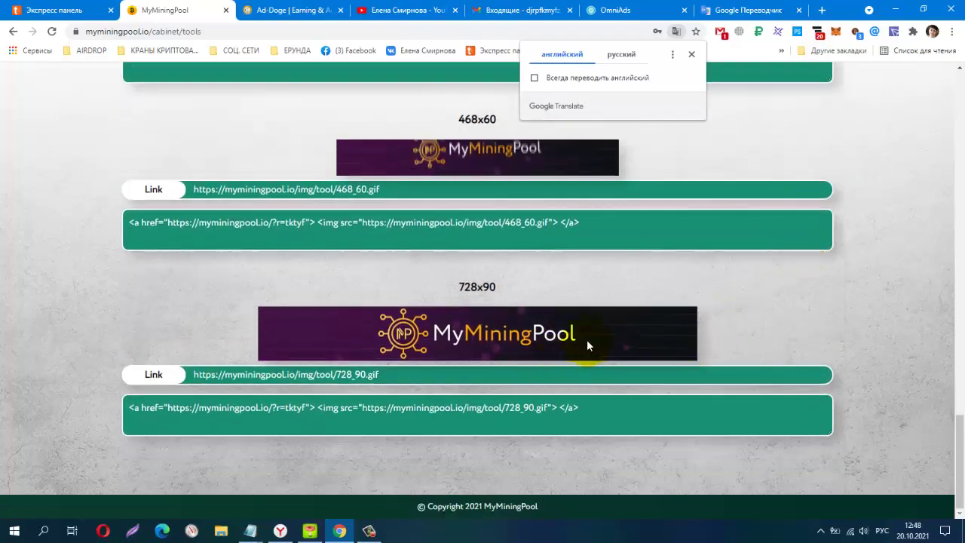
{"action": "left_click_drag", "start_coordinate": [383, 381], "coordinate": [207, 374]}
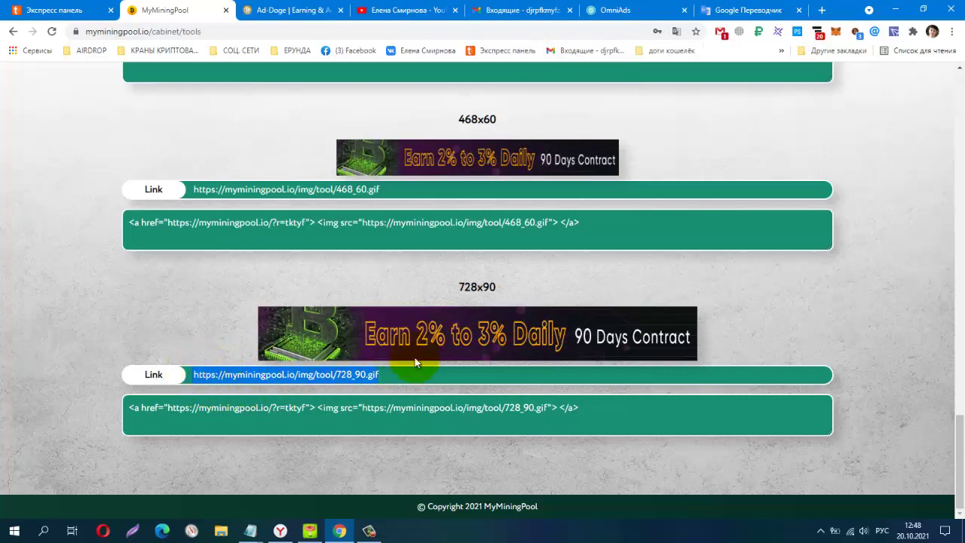
{"action": "left_click", "coordinate": [194, 305]}
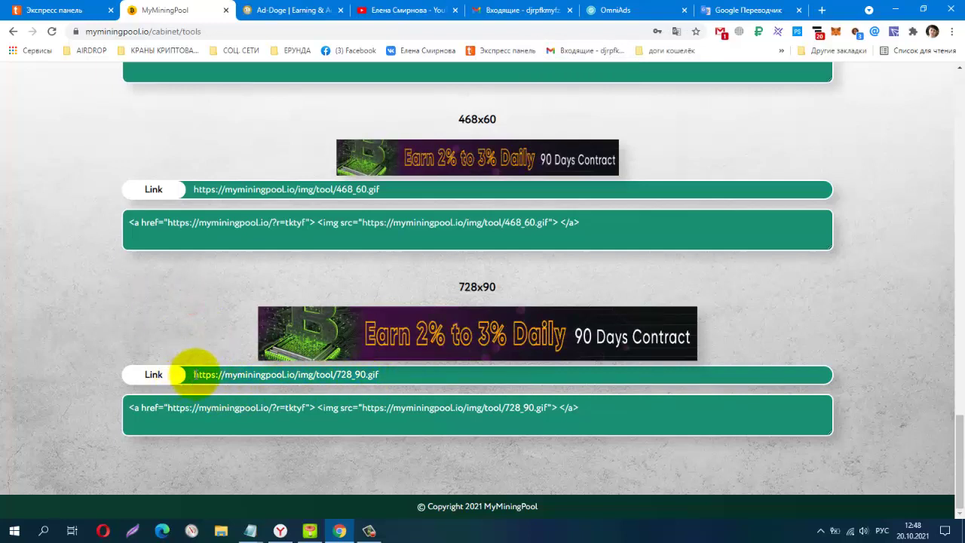
{"action": "left_click_drag", "start_coordinate": [194, 375], "coordinate": [381, 375]}
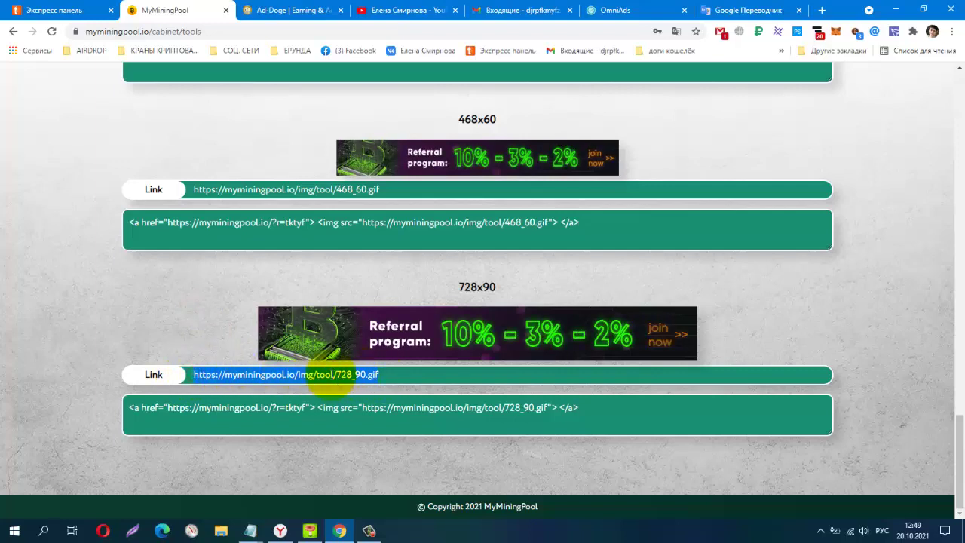
{"action": "right_click", "coordinate": [329, 374]}
{"action": "left_click", "coordinate": [432, 386]}
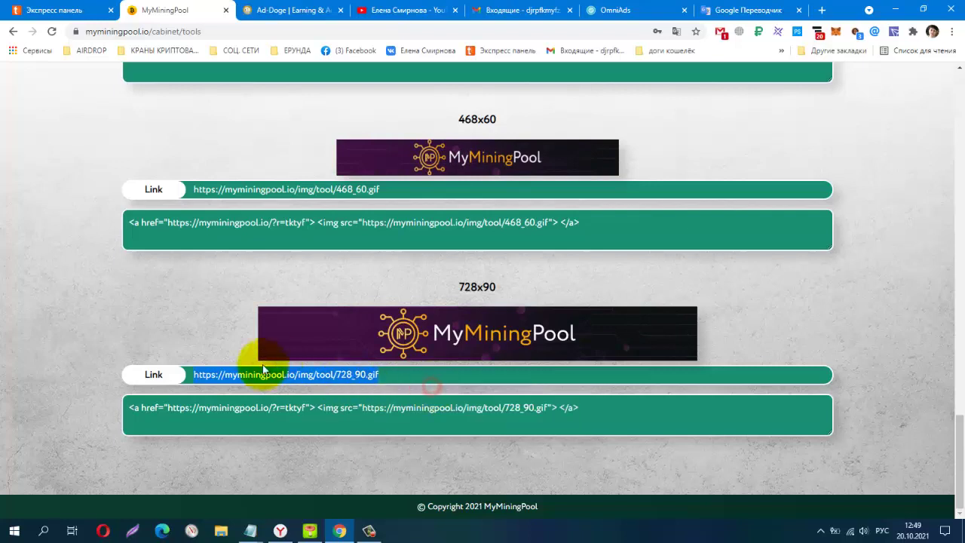
Step: Submit the copied 728_90.gif link as the Ad-Doge banner image and pay for the campaign from the purchase balance
{"action": "left_click", "coordinate": [259, 10]}
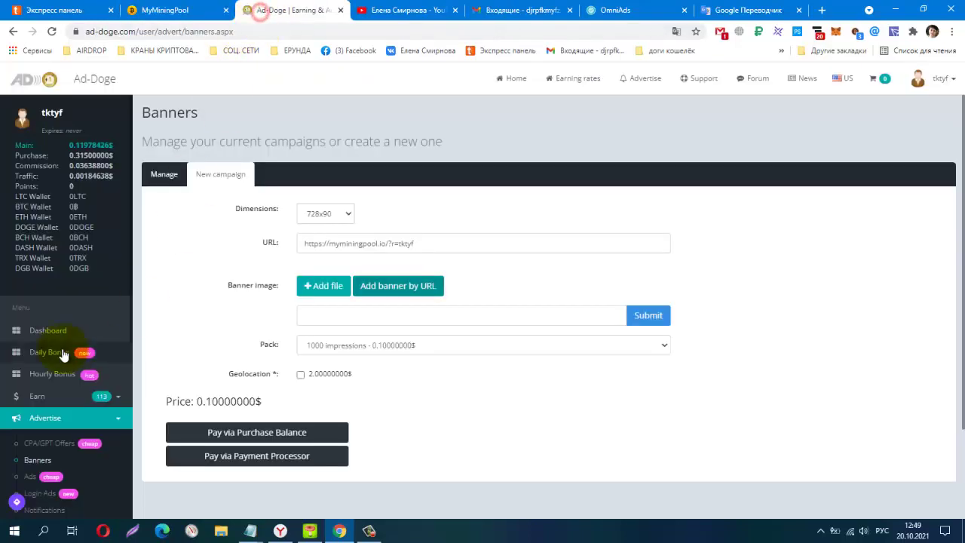
{"action": "right_click", "coordinate": [320, 317]}
{"action": "left_click", "coordinate": [430, 407]}
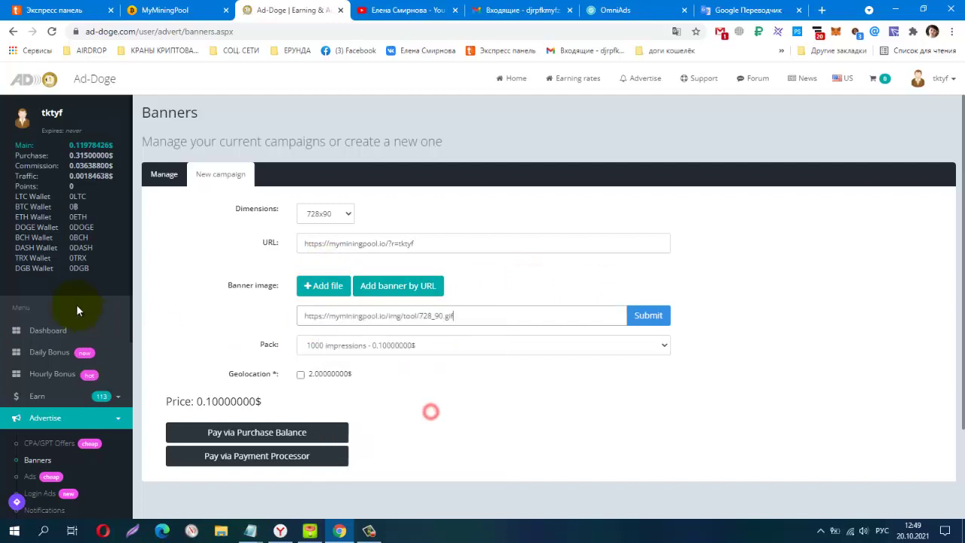
{"action": "left_click", "coordinate": [304, 316]}
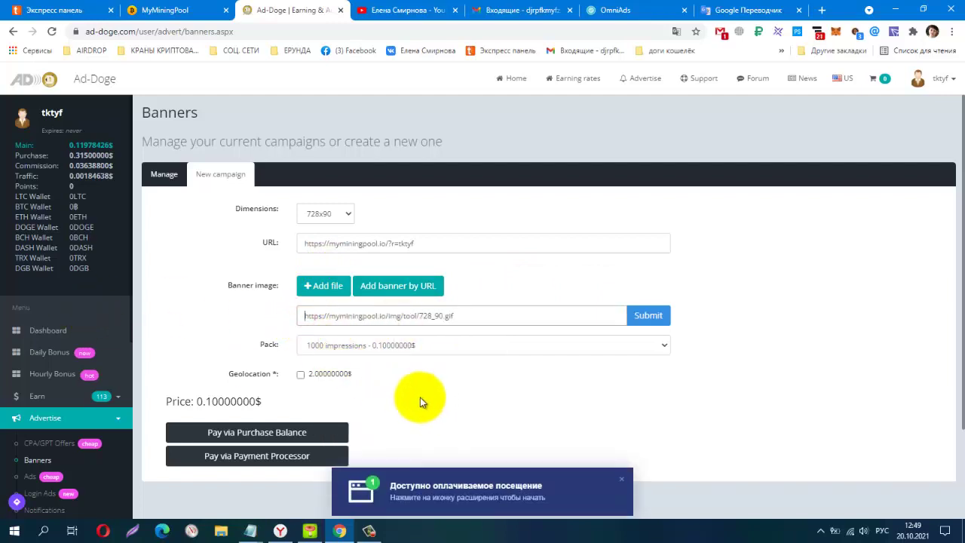
{"action": "left_click", "coordinate": [646, 317]}
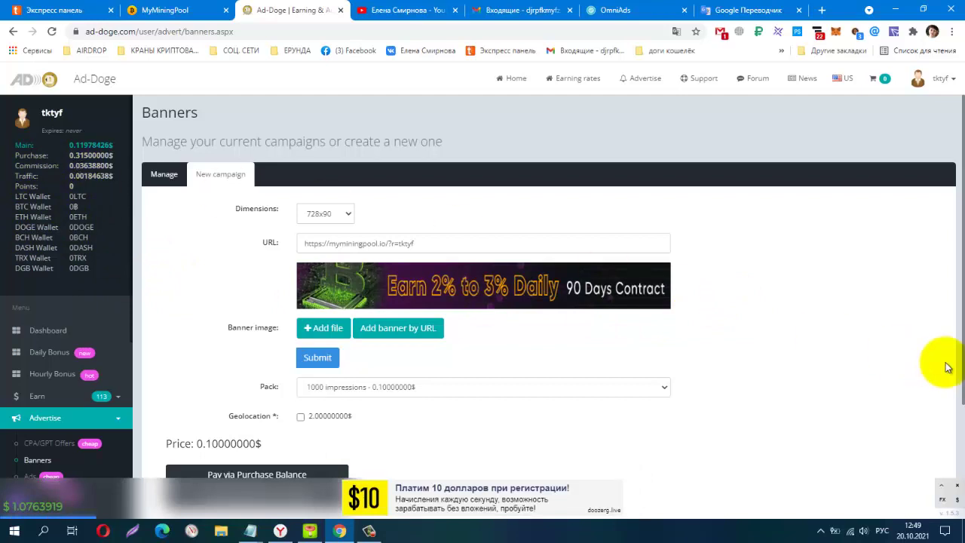
{"action": "scroll", "coordinate": [946, 371], "scroll_direction": "down", "scroll_amount": 2}
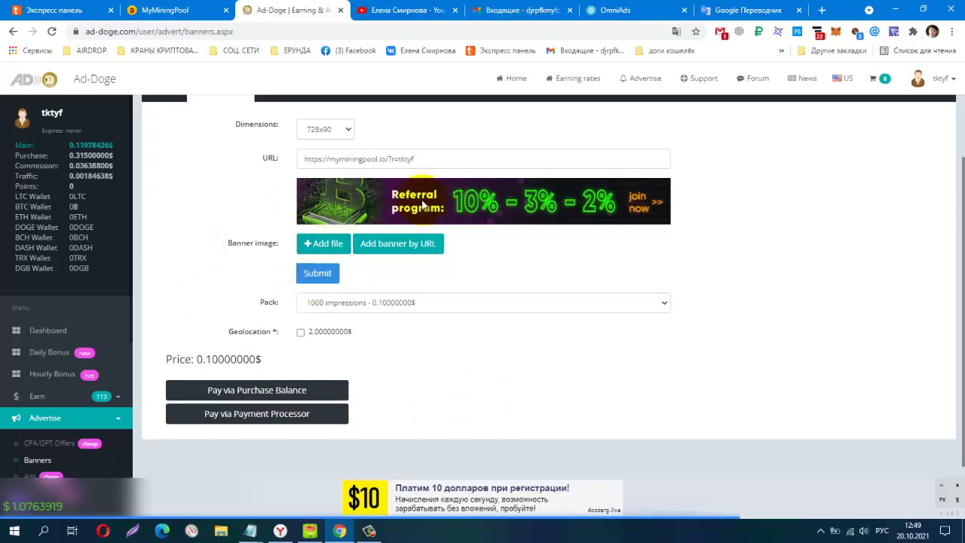
{"action": "left_click", "coordinate": [273, 395]}
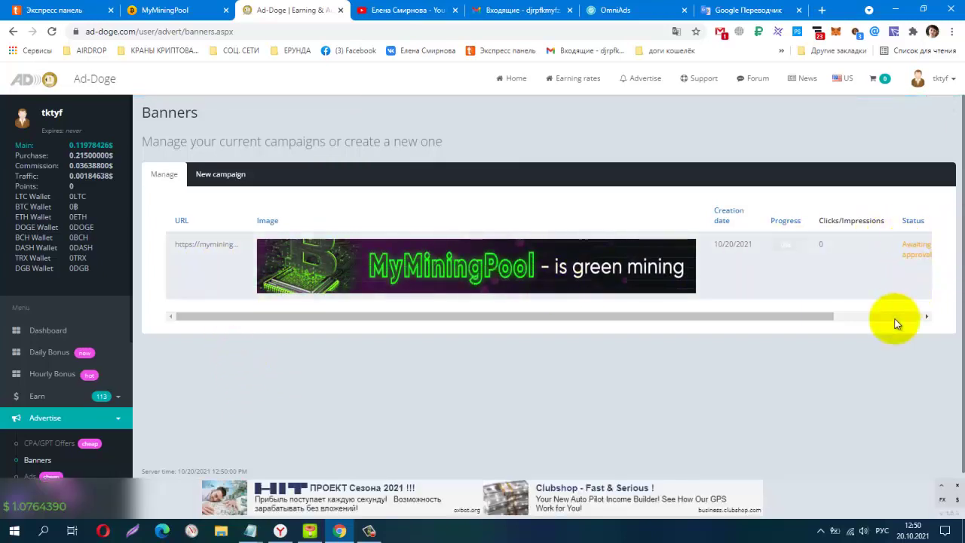
Step: Translate the banner campaign list into Russian and switch it back to English
{"action": "right_click", "coordinate": [809, 383]}
{"action": "left_click", "coordinate": [839, 340]}
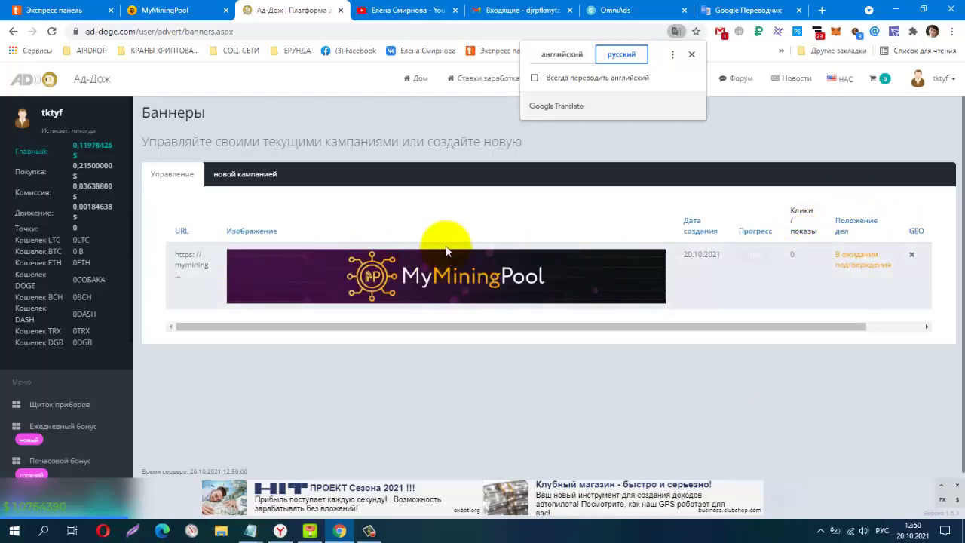
{"action": "left_click", "coordinate": [562, 54]}
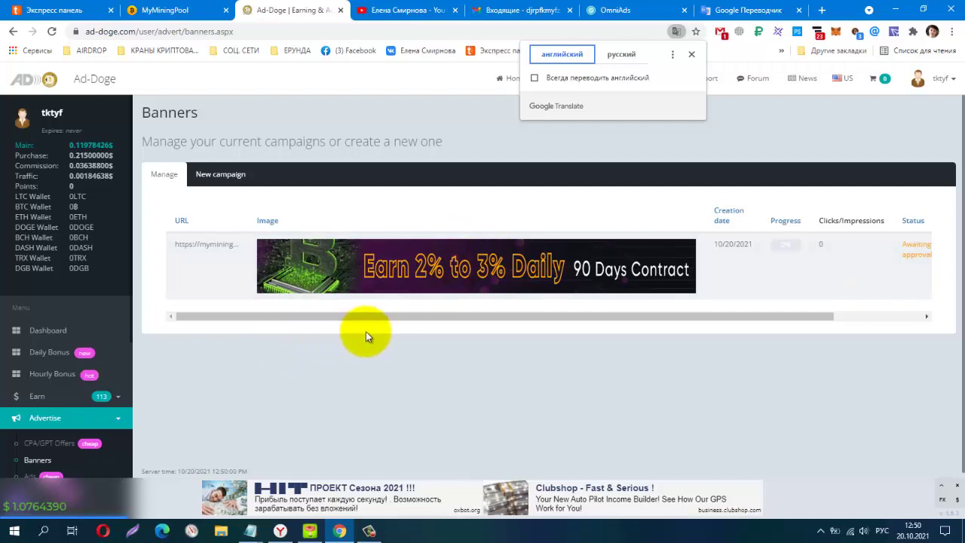
Step: Open the form for a new PTC campaign in Ad-Doge's Ads advertising section
{"action": "scroll", "coordinate": [322, 339], "scroll_direction": "down", "scroll_amount": 1}
{"action": "scroll", "coordinate": [15, 357], "scroll_direction": "down", "scroll_amount": 2}
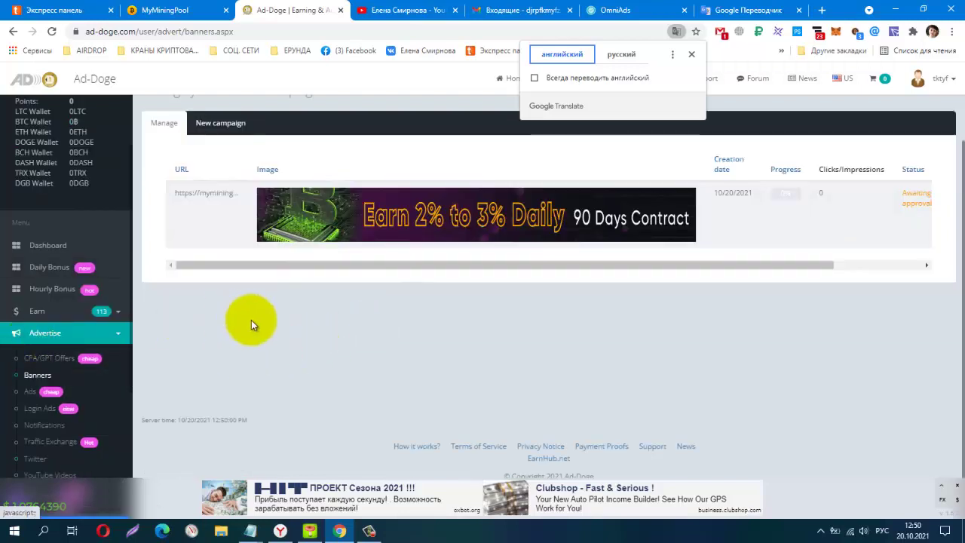
{"action": "left_click", "coordinate": [31, 393]}
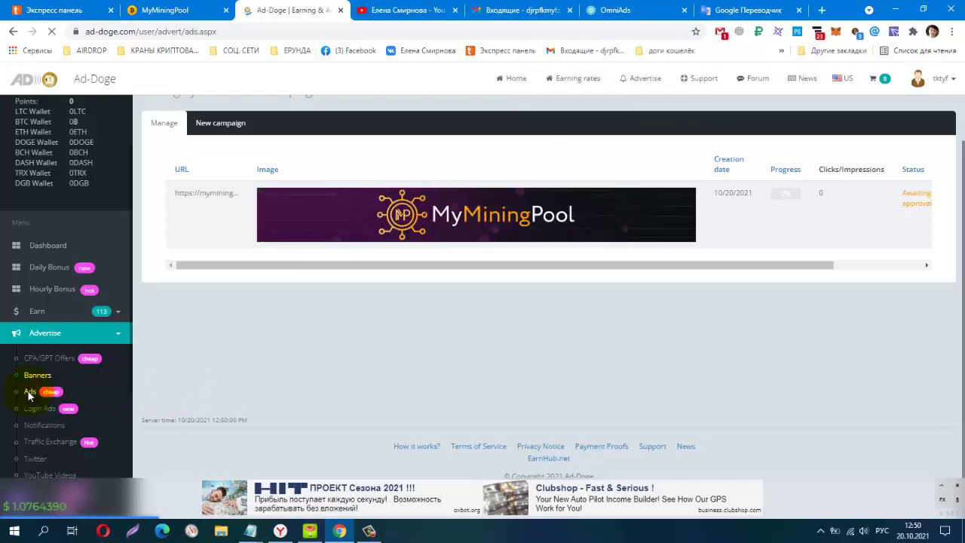
{"action": "left_click", "coordinate": [28, 394]}
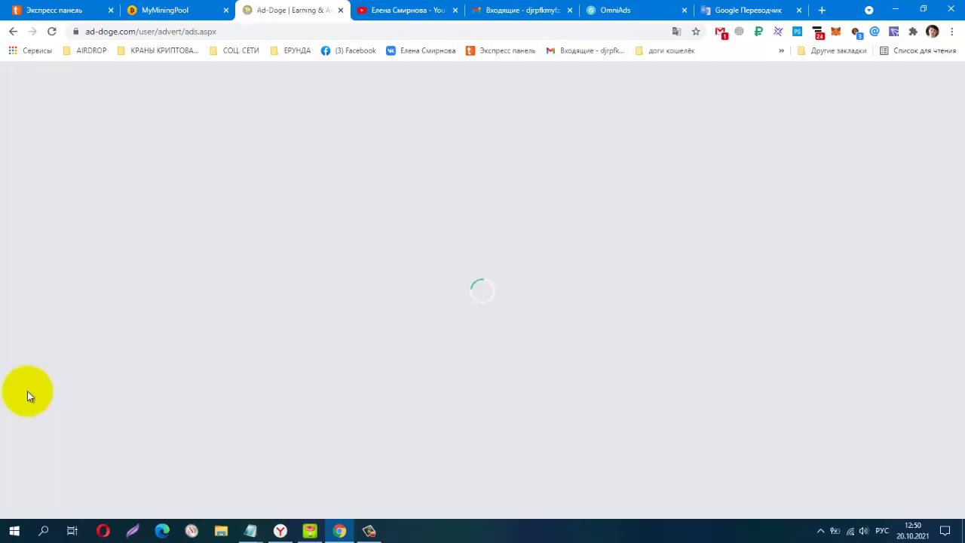
{"action": "scroll", "coordinate": [275, 260], "scroll_direction": "down", "scroll_amount": 3}
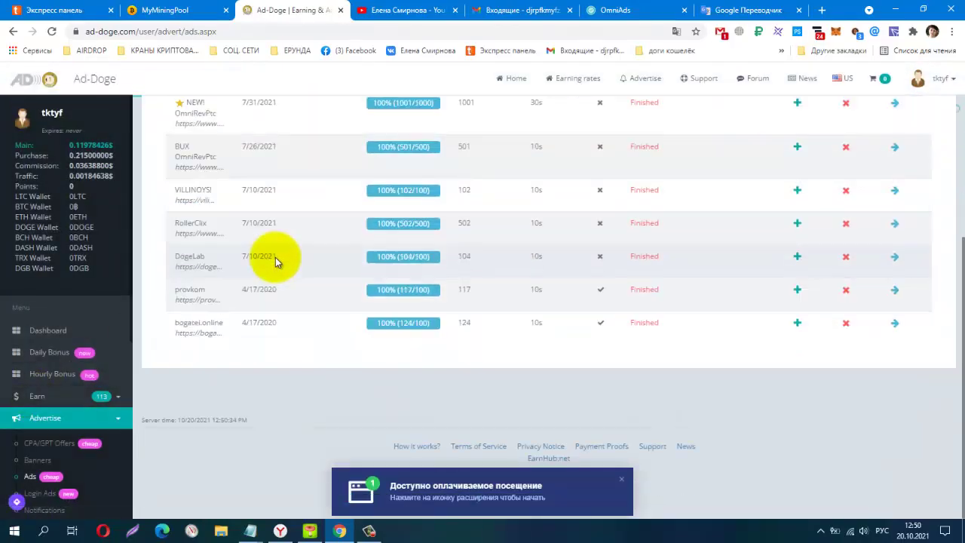
{"action": "scroll", "coordinate": [275, 260], "scroll_direction": "up", "scroll_amount": 3}
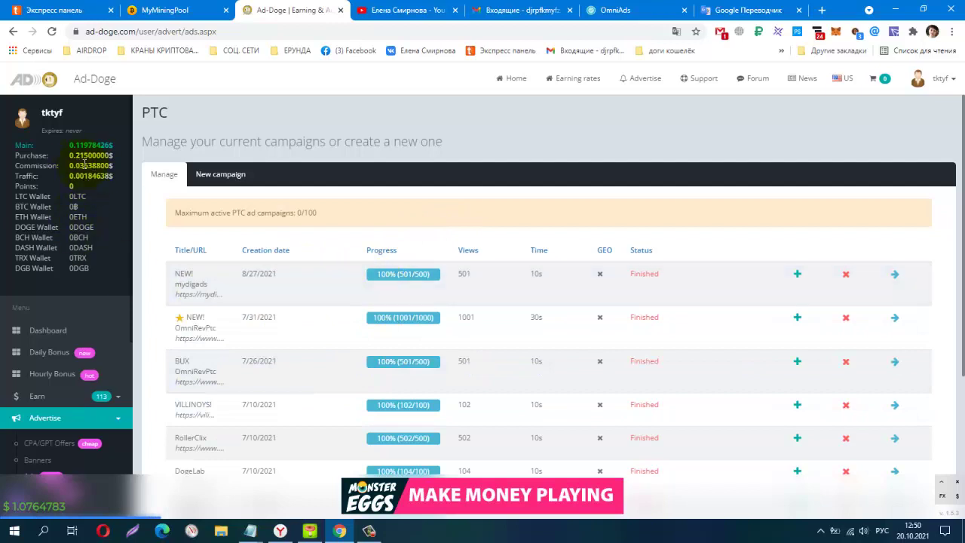
{"action": "left_click", "coordinate": [217, 178]}
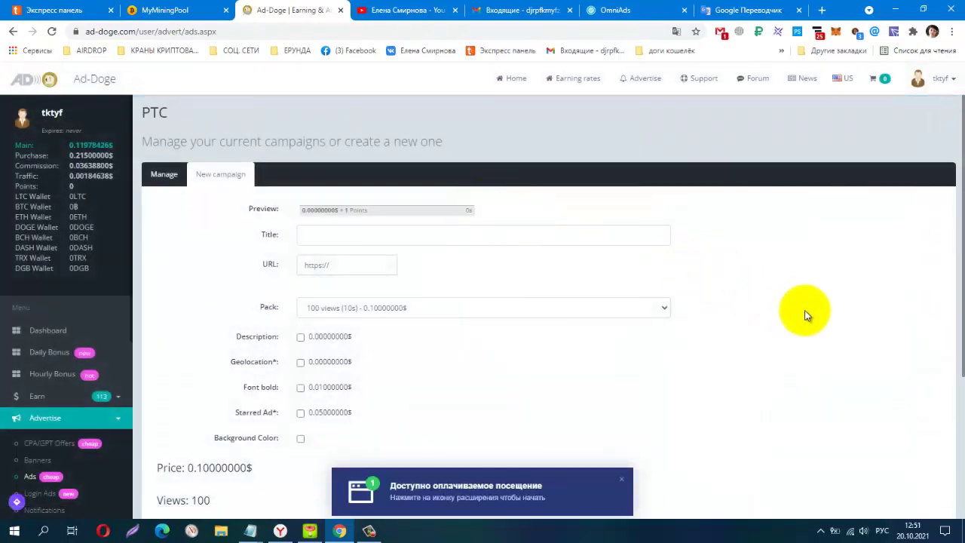
Step: Examine the PTC campaign's price, payment options and the available view packs
{"action": "scroll", "coordinate": [804, 310], "scroll_direction": "down", "scroll_amount": 2}
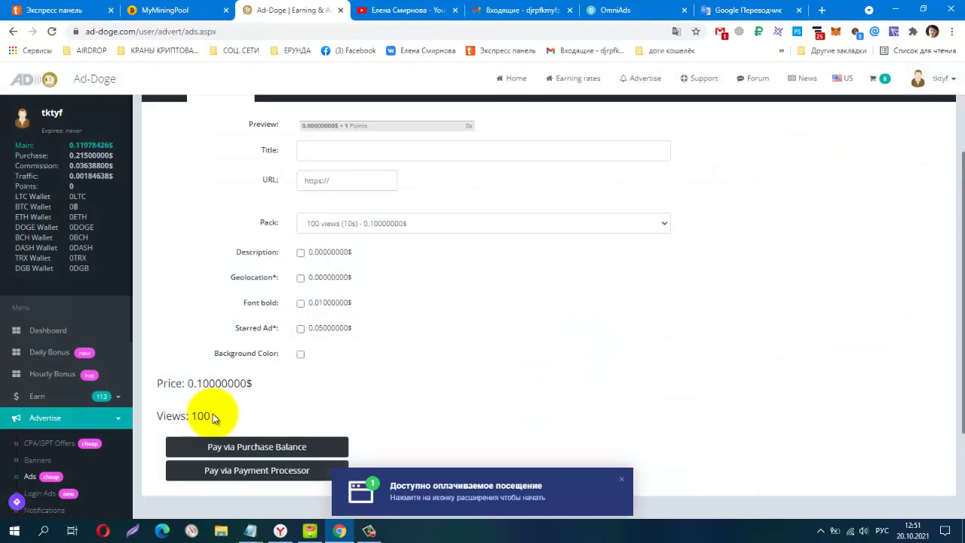
{"action": "left_click_drag", "start_coordinate": [198, 386], "coordinate": [274, 390]}
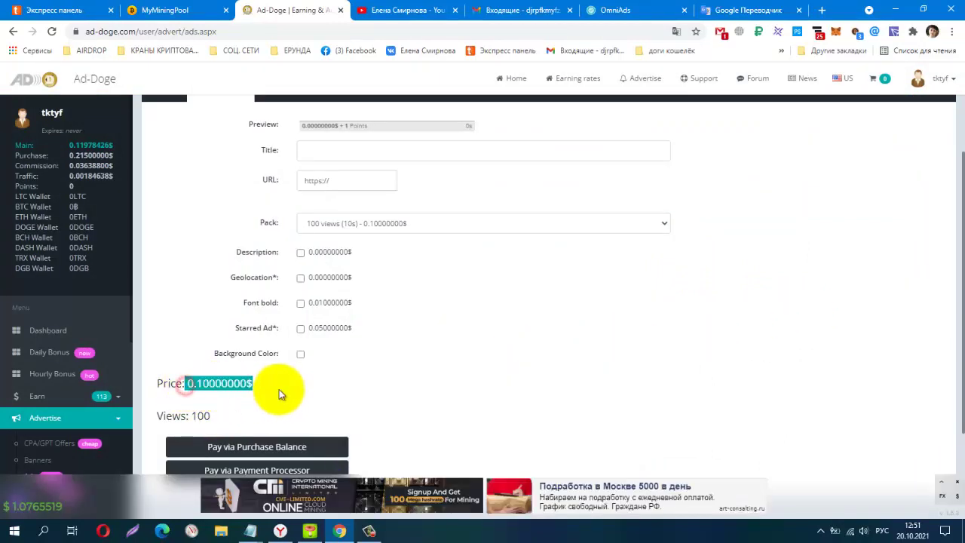
{"action": "left_click", "coordinate": [279, 389]}
{"action": "scroll", "coordinate": [739, 356], "scroll_direction": "up", "scroll_amount": 2}
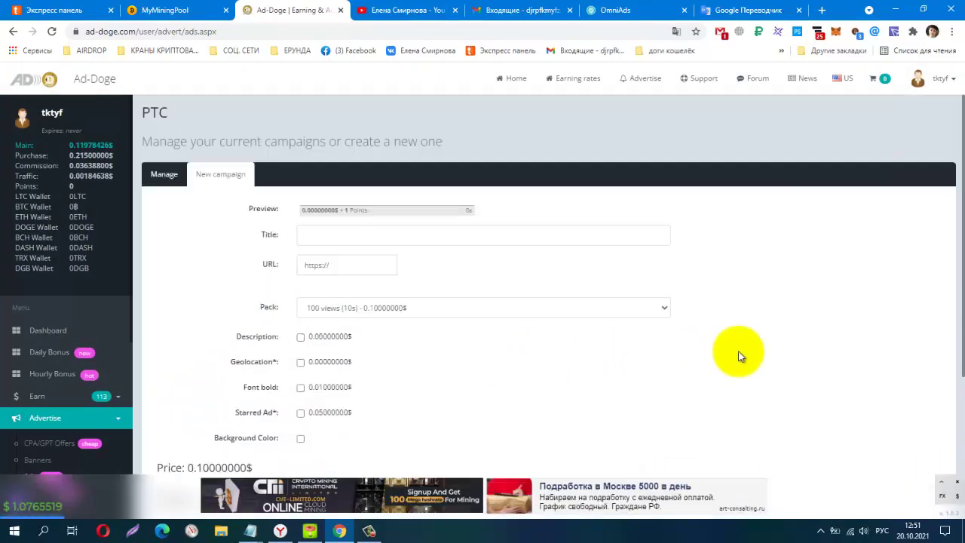
{"action": "left_click", "coordinate": [659, 311]}
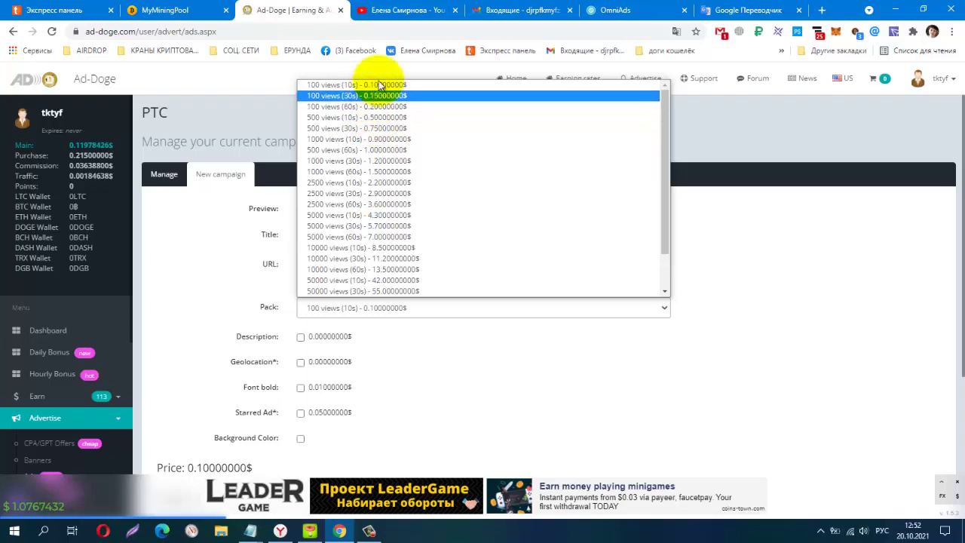
{"action": "left_click", "coordinate": [821, 281]}
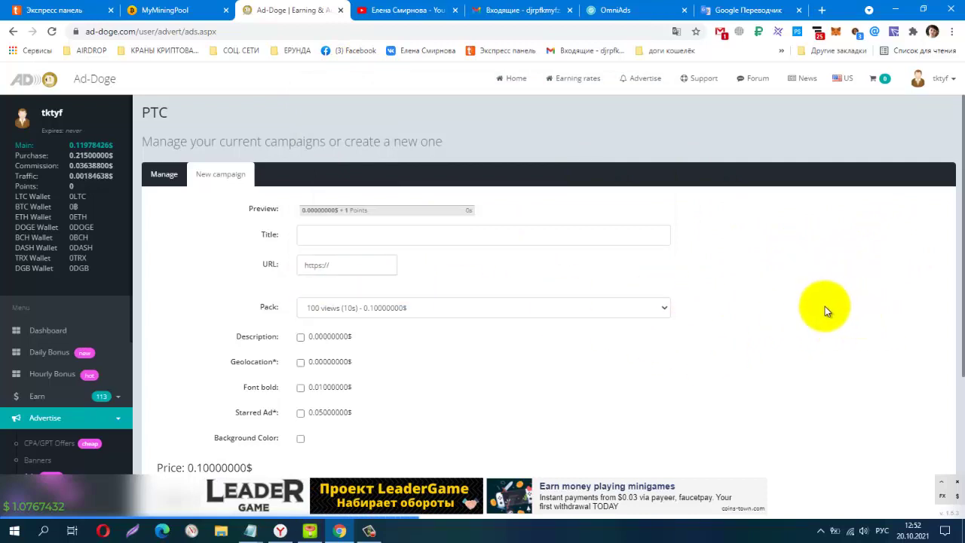
{"action": "scroll", "coordinate": [824, 306], "scroll_direction": "down", "scroll_amount": 1}
{"action": "scroll", "coordinate": [825, 306], "scroll_direction": "up", "scroll_amount": 1}
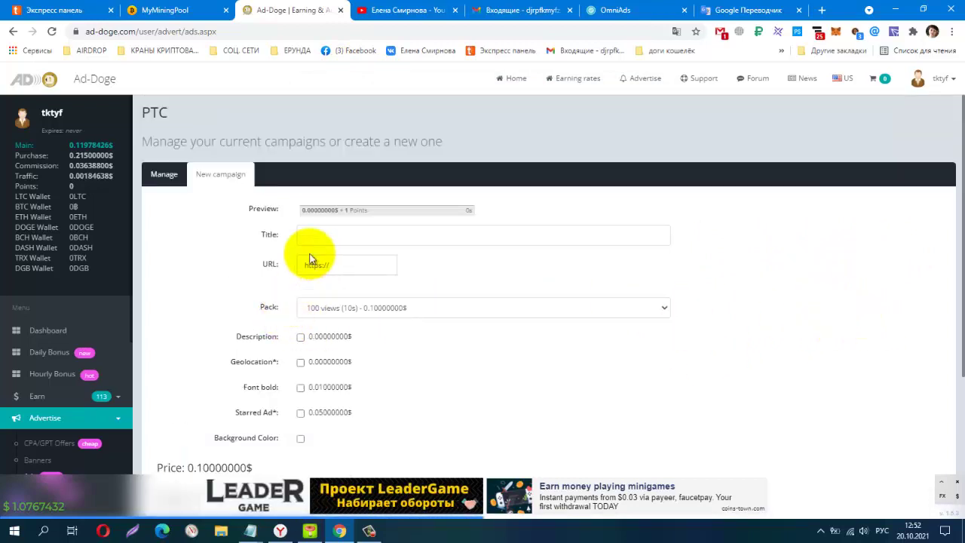
Step: Copy the name MyMiningPool from the footer of its site and paste it as the PTC campaign's title on Ad-Doge
{"action": "left_click", "coordinate": [165, 12]}
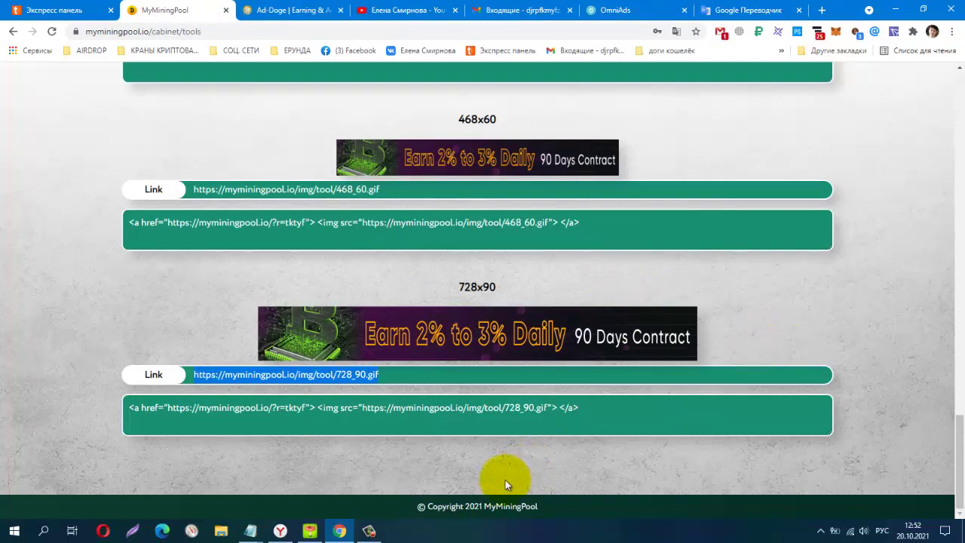
{"action": "double_click", "coordinate": [524, 506]}
{"action": "key", "text": "ctrl+c"}
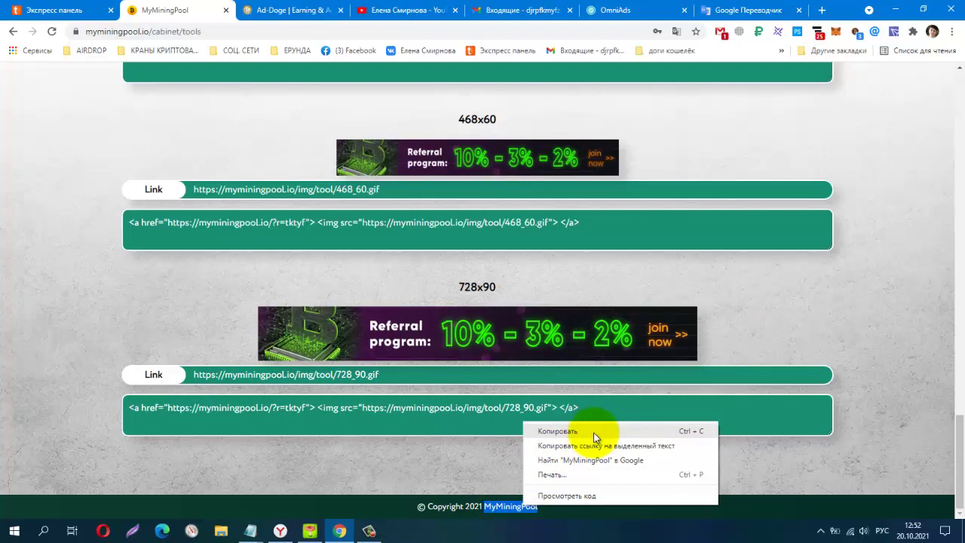
{"action": "left_click", "coordinate": [594, 431]}
{"action": "left_click", "coordinate": [262, 15]}
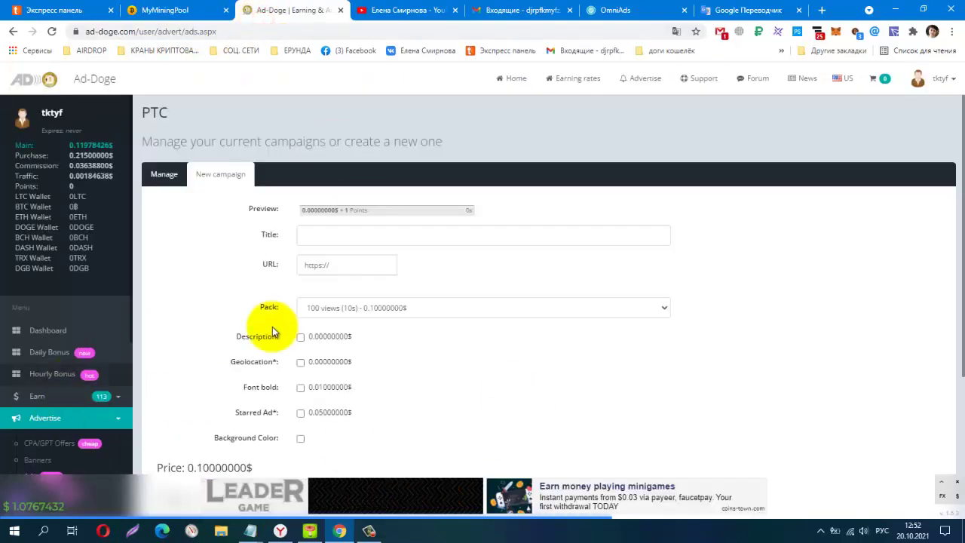
{"action": "left_click", "coordinate": [332, 237]}
{"action": "right_click", "coordinate": [331, 237]}
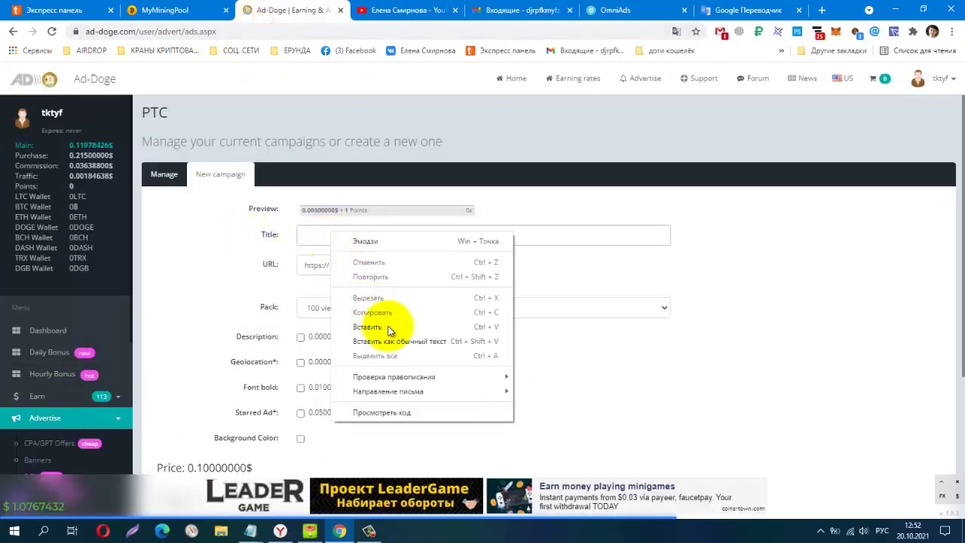
{"action": "left_click", "coordinate": [405, 327]}
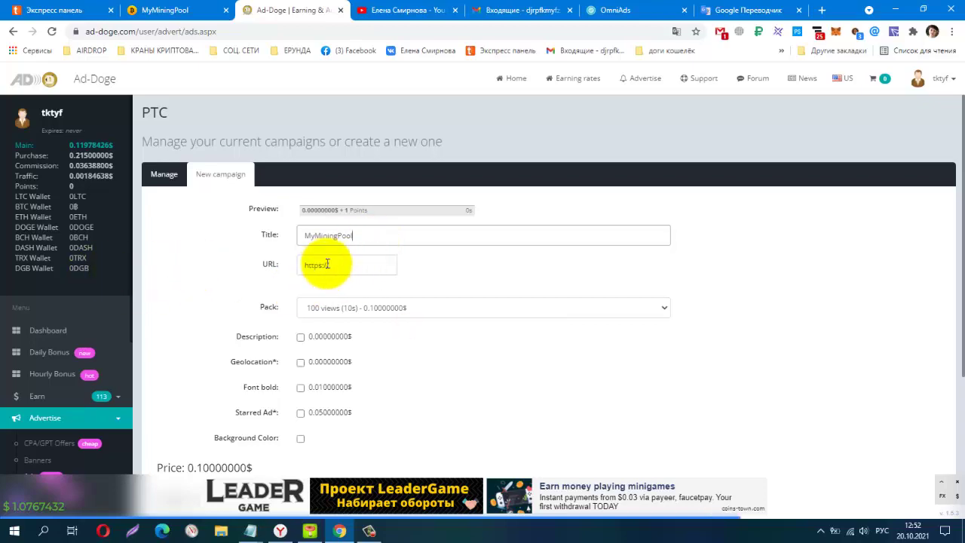
Step: Return to MyMiningPool's main account page and copy the affiliate link
{"action": "left_click", "coordinate": [166, 10]}
{"action": "scroll", "coordinate": [211, 187], "scroll_direction": "up", "scroll_amount": 5}
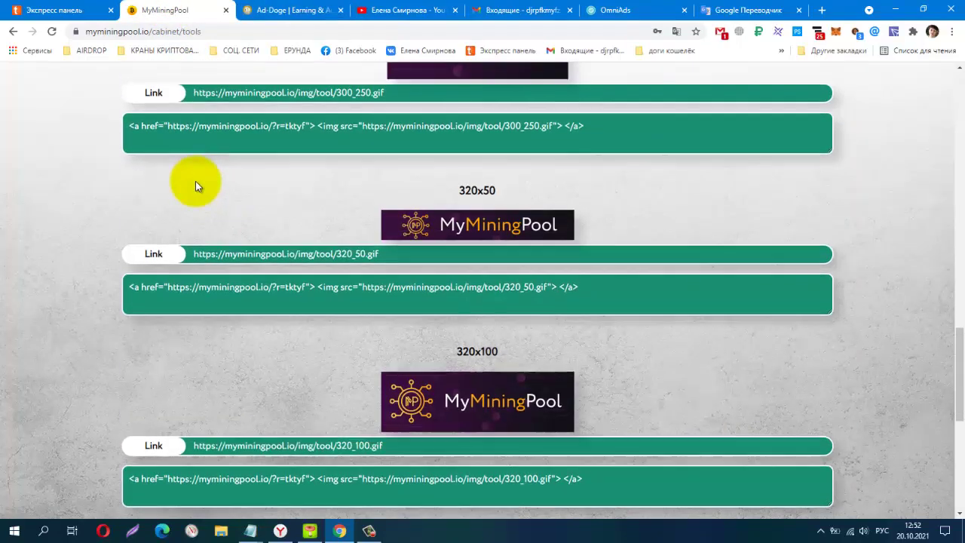
{"action": "scroll", "coordinate": [195, 181], "scroll_direction": "up", "scroll_amount": 10}
{"action": "scroll", "coordinate": [169, 227], "scroll_direction": "up", "scroll_amount": 4}
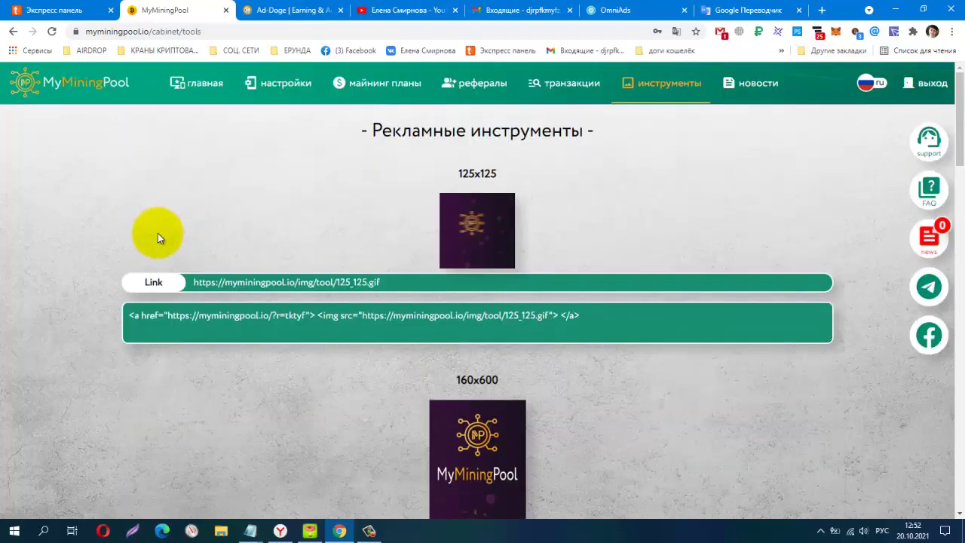
{"action": "left_click", "coordinate": [185, 85]}
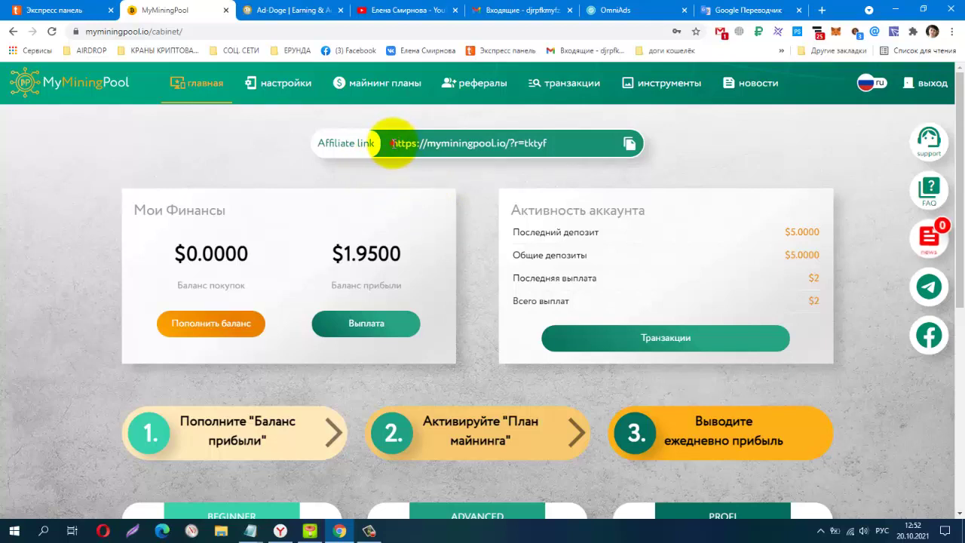
{"action": "left_click_drag", "start_coordinate": [393, 143], "coordinate": [554, 143]}
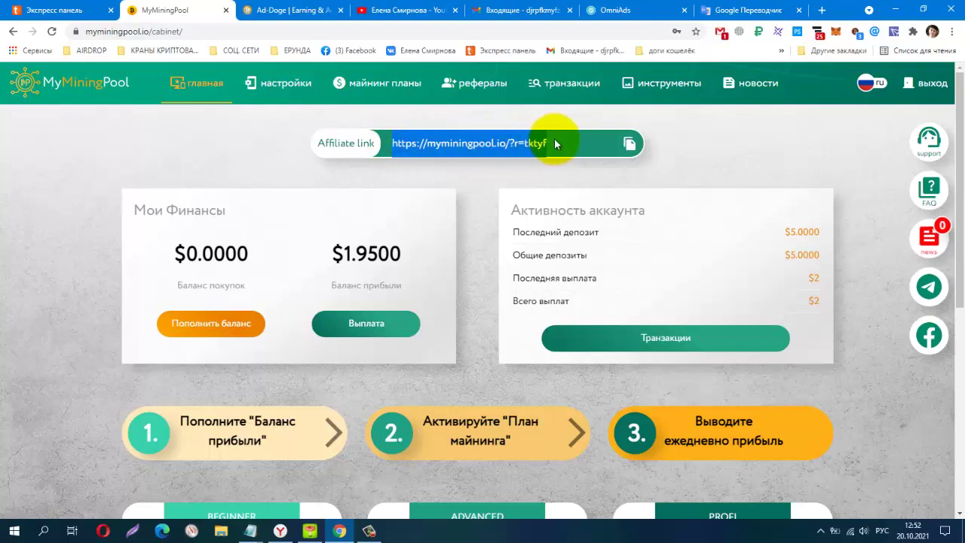
{"action": "right_click", "coordinate": [555, 144]}
{"action": "left_click", "coordinate": [581, 150]}
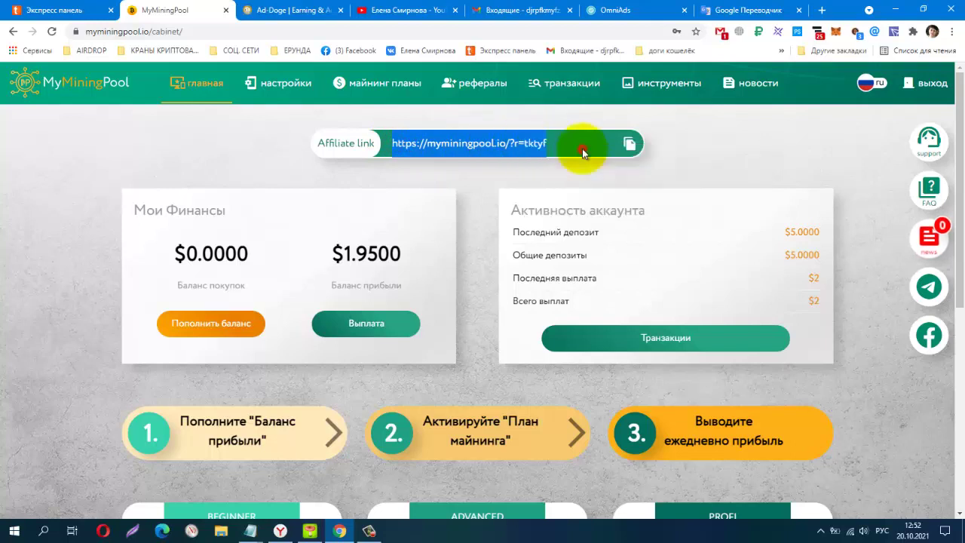
{"action": "left_click", "coordinate": [260, 13]}
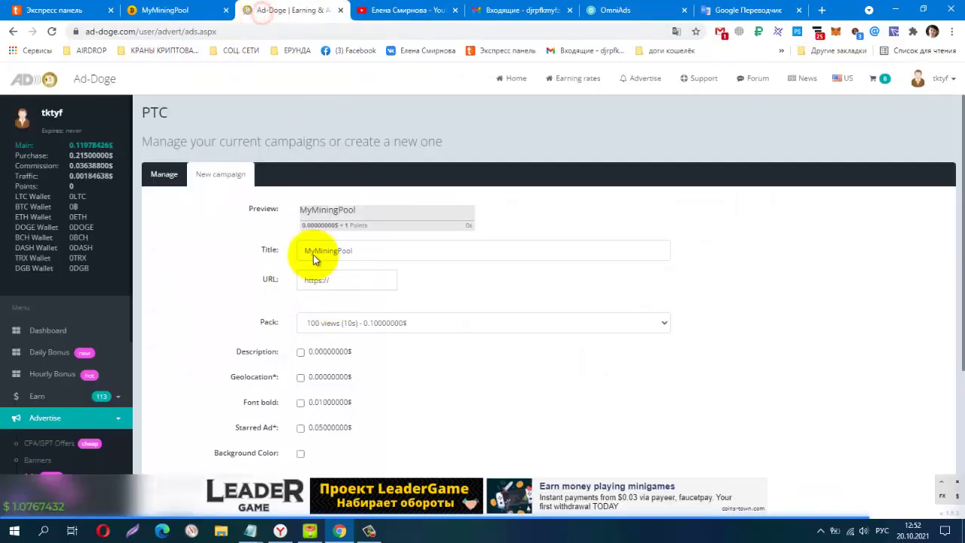
{"action": "left_click", "coordinate": [342, 280]}
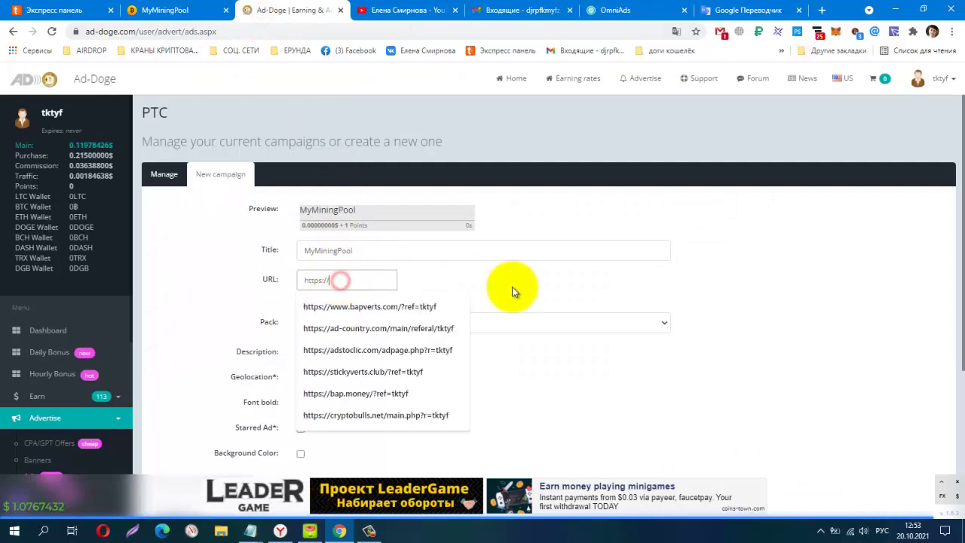
{"action": "left_click_drag", "start_coordinate": [347, 280], "coordinate": [208, 258]}
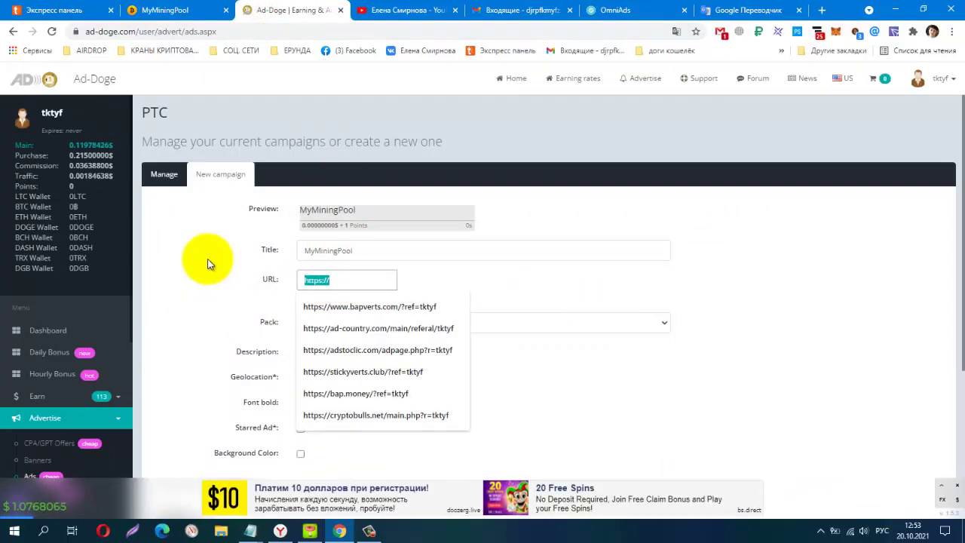
{"action": "key", "text": "BackSpace"}
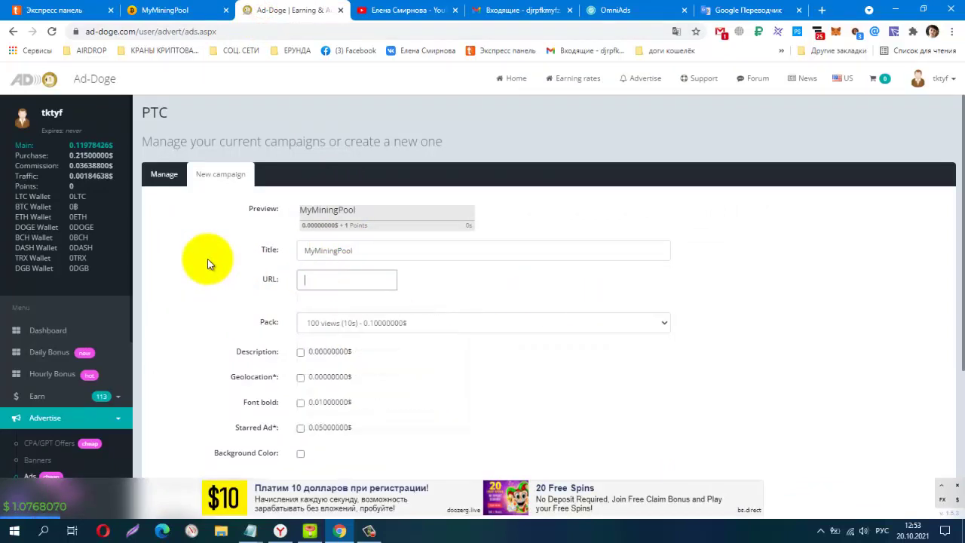
{"action": "right_click", "coordinate": [306, 283]}
{"action": "left_click", "coordinate": [335, 377]}
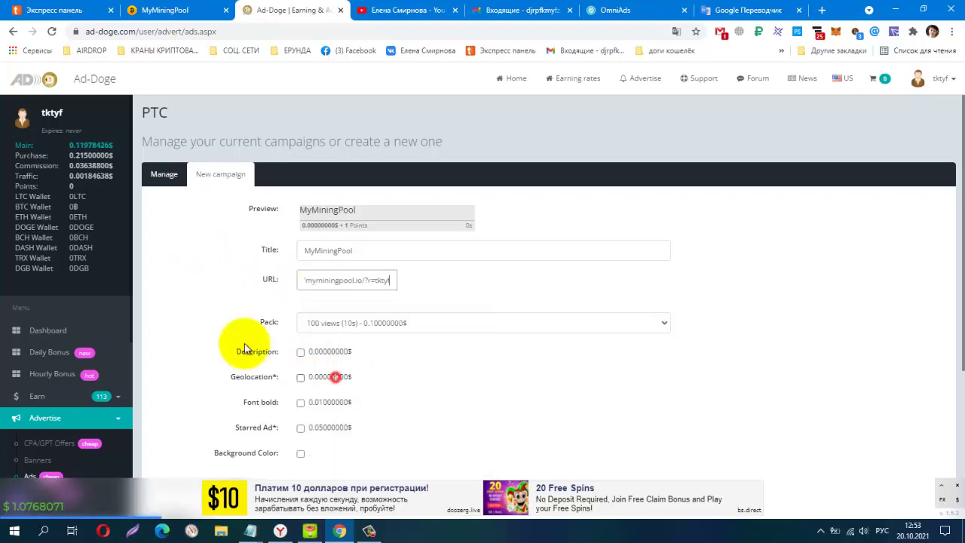
{"action": "left_click", "coordinate": [829, 303]}
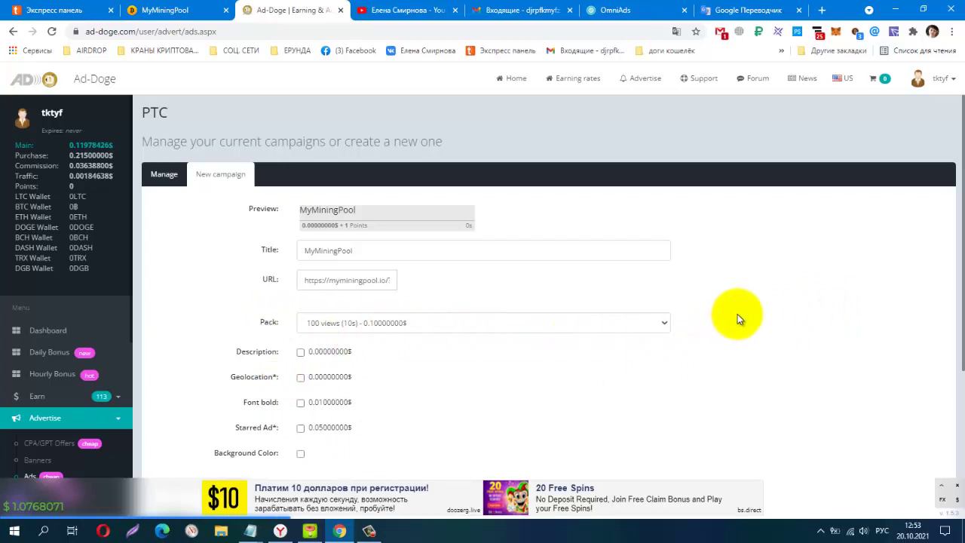
Step: Choose the 100 views (30s) pack at 0.15000000$ for the PTC campaign and bring up its payment options
{"action": "left_click", "coordinate": [649, 325]}
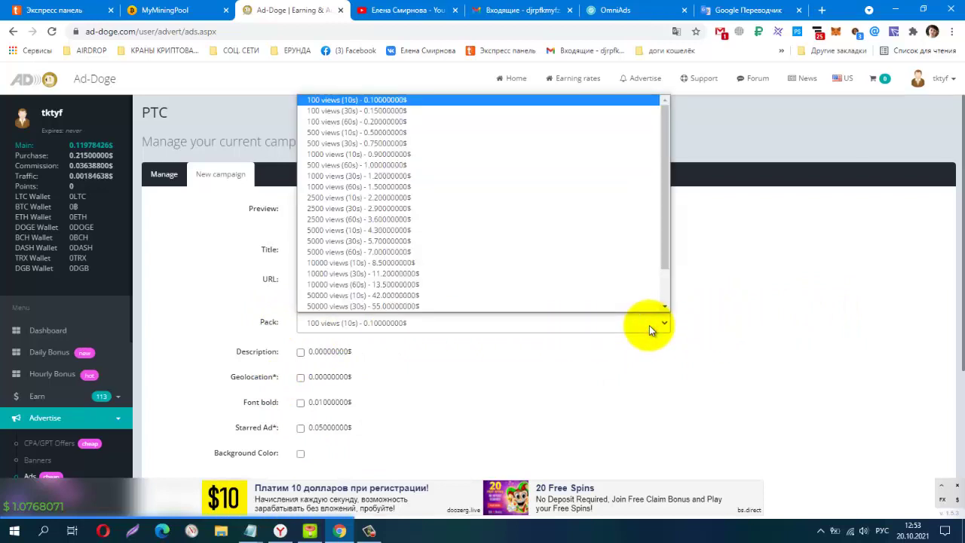
{"action": "left_click", "coordinate": [410, 114]}
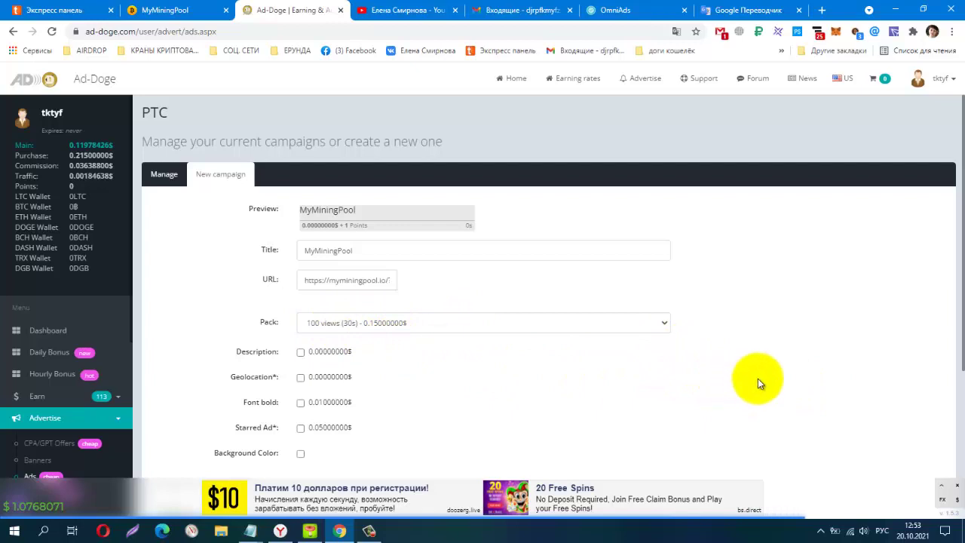
{"action": "scroll", "coordinate": [763, 359], "scroll_direction": "down", "scroll_amount": 1}
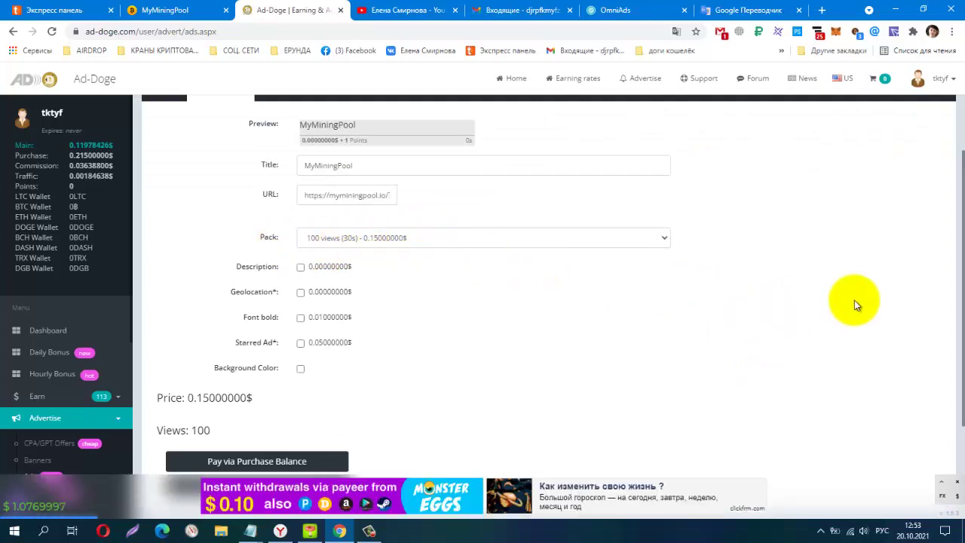
{"action": "scroll", "coordinate": [905, 305], "scroll_direction": "down", "scroll_amount": 2}
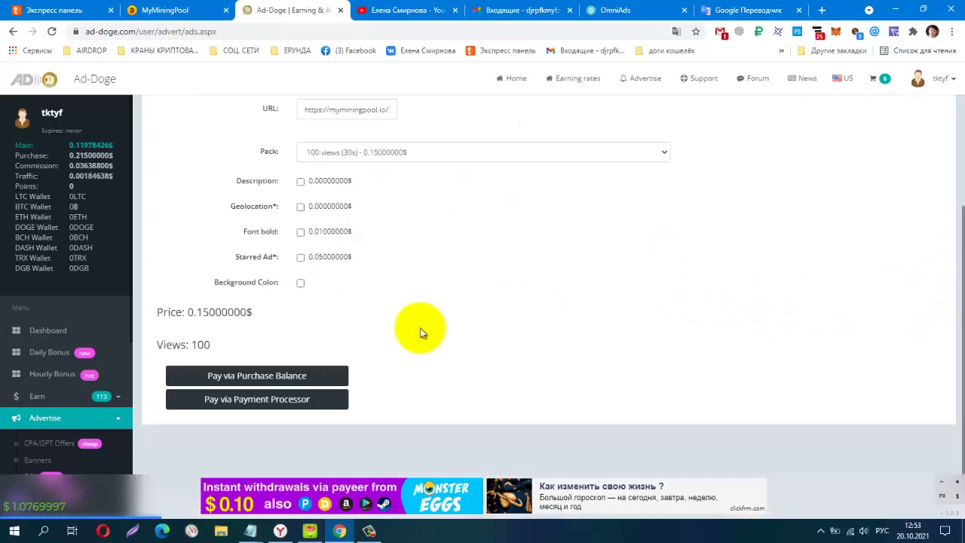